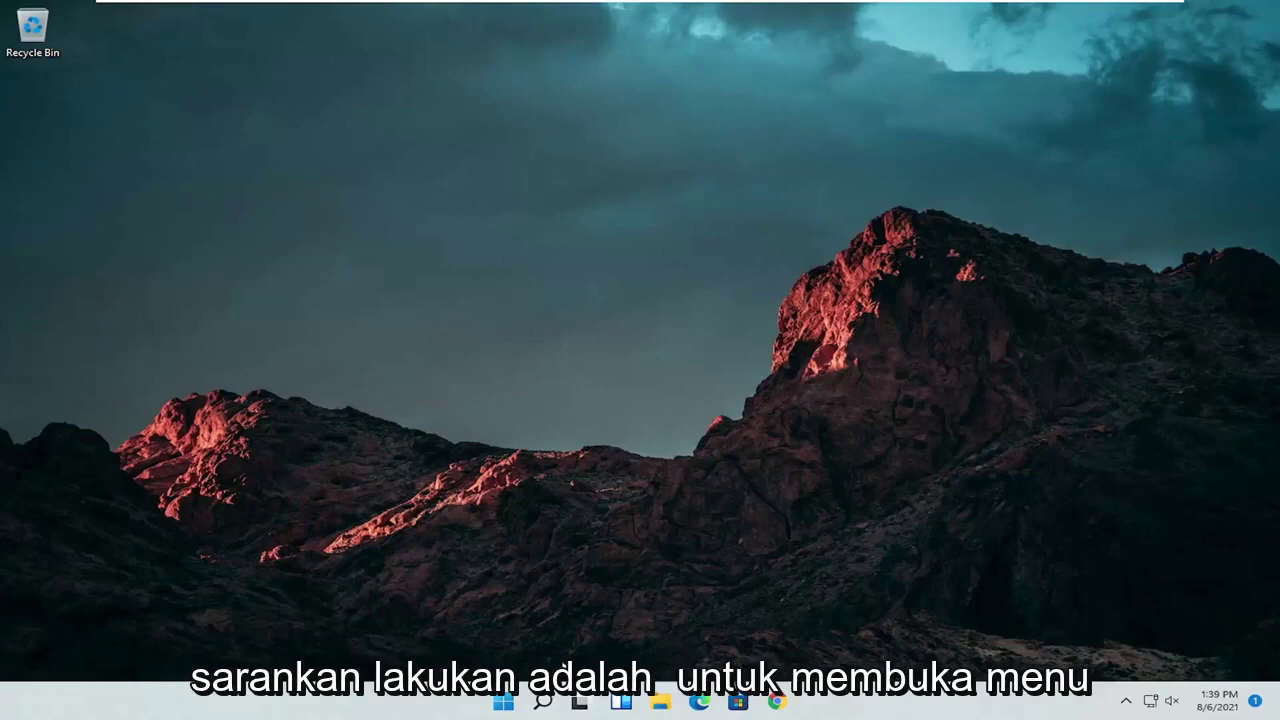
Step: Search for and open Control Panel, and set its view to Large icons
click(543, 701)
text(co)
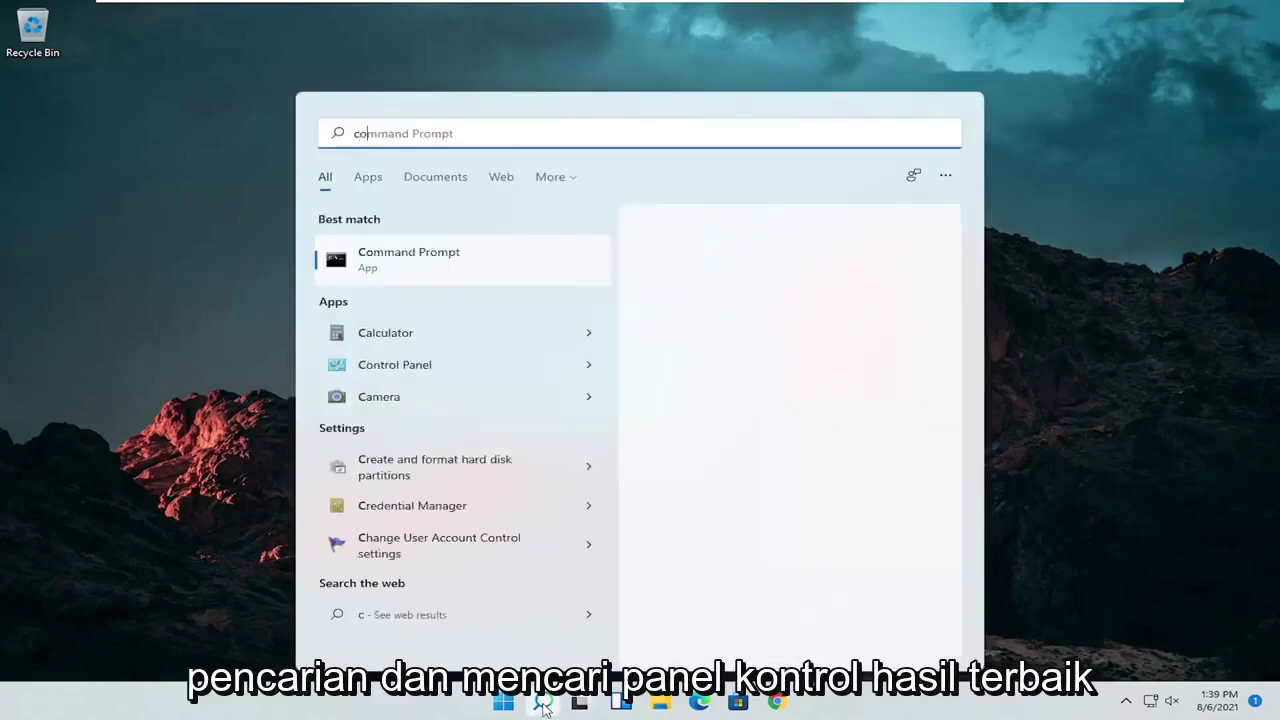
text(ntrol panel)
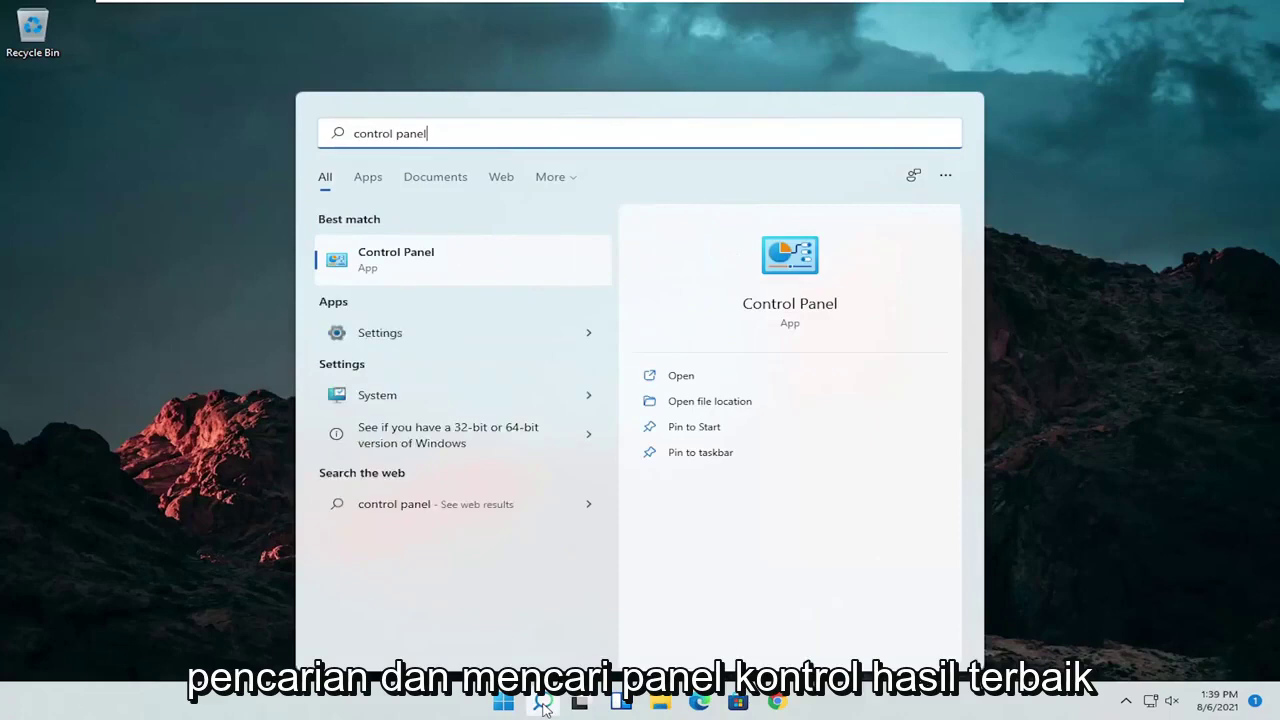
click(442, 264)
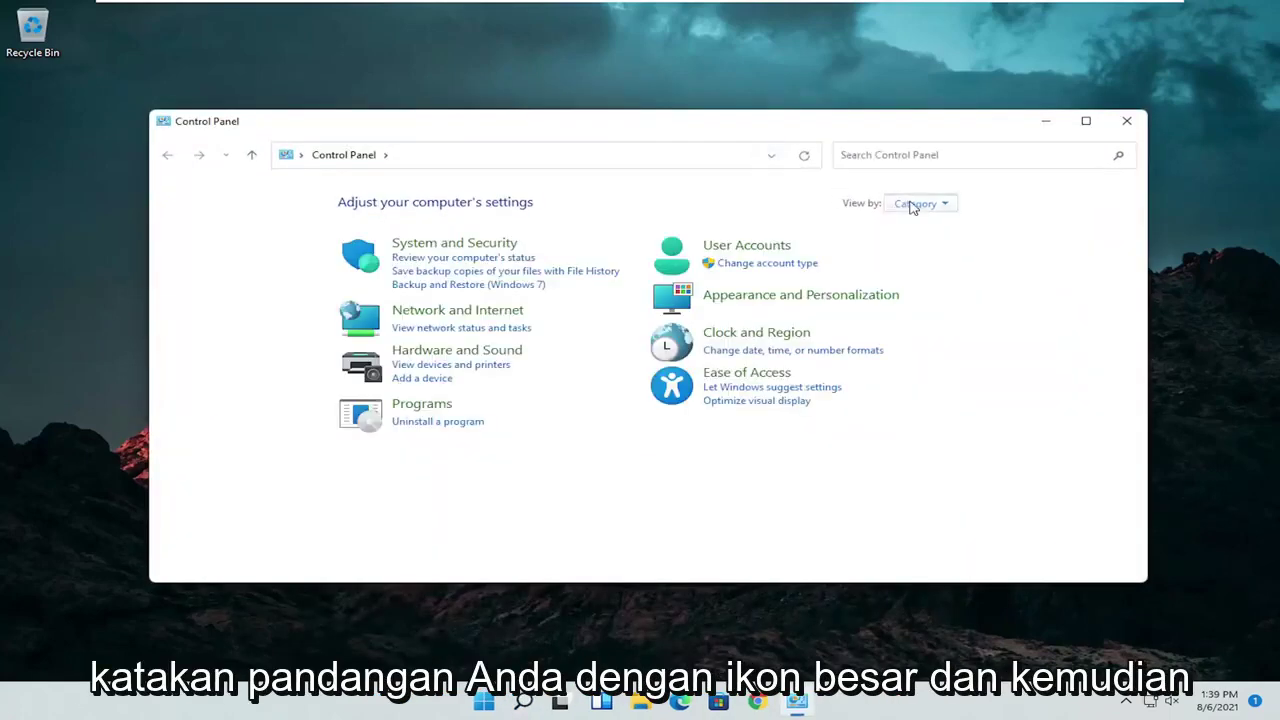
click(915, 204)
click(940, 247)
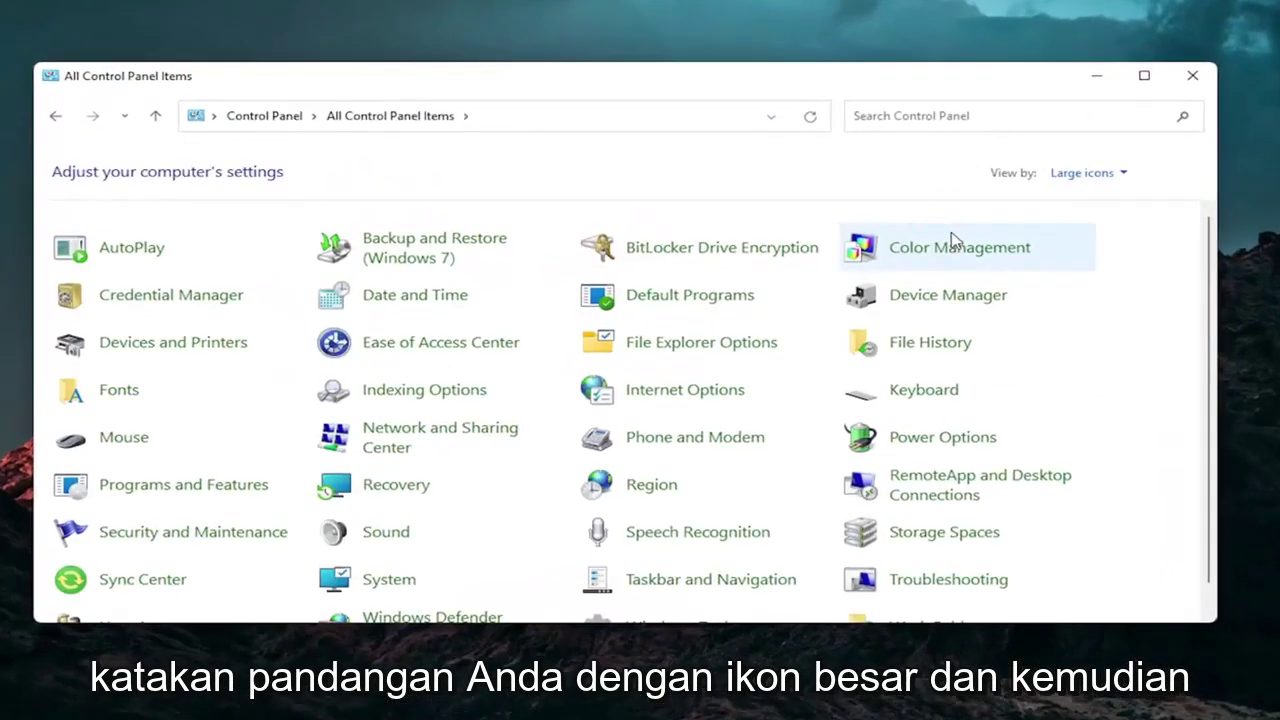
Step: Open the Mouse properties to view the button settings, and close them without making changes
click(123, 440)
drag(270, 96, 668, 130)
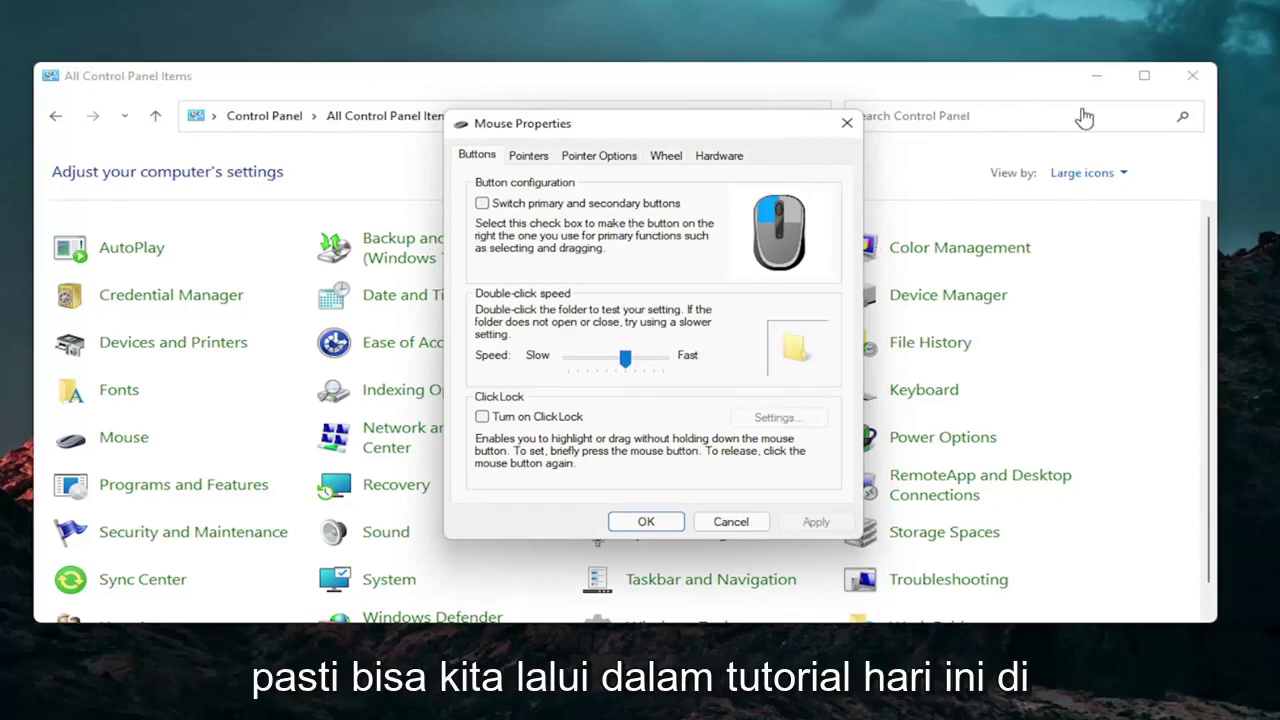
click(846, 124)
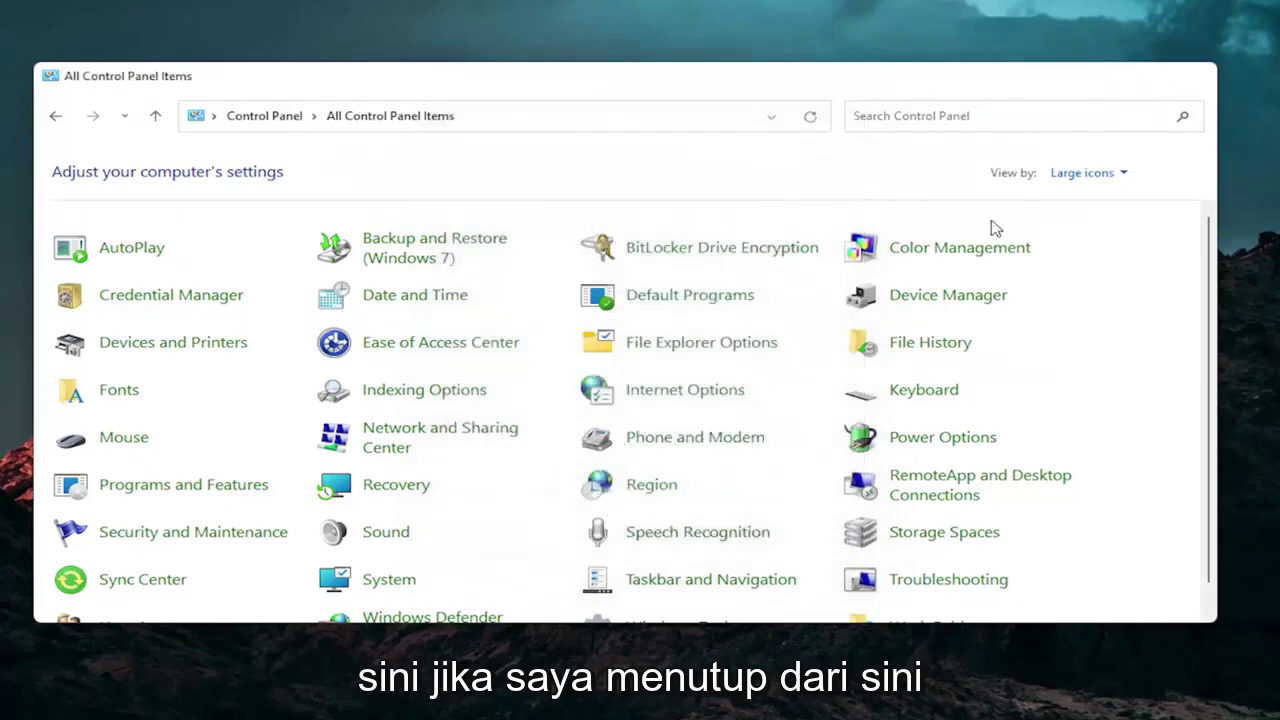
Step: Search for Device Manager and open it
click(552, 706)
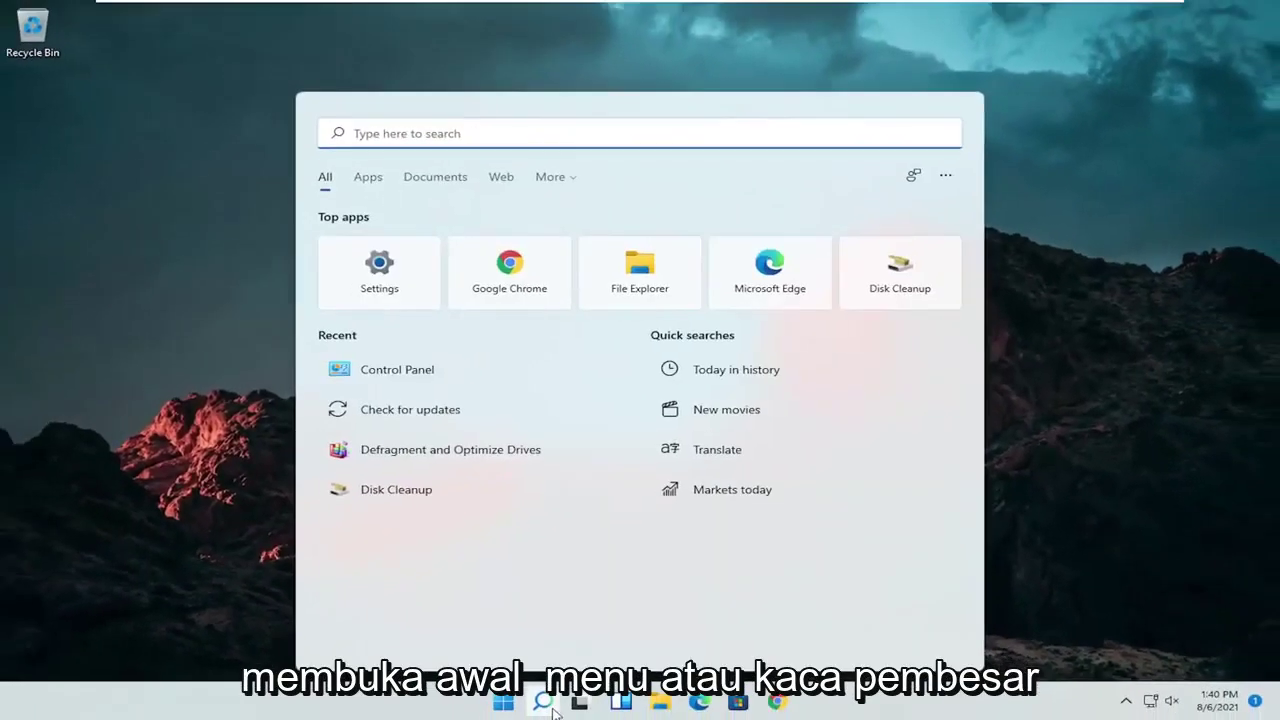
text(devic)
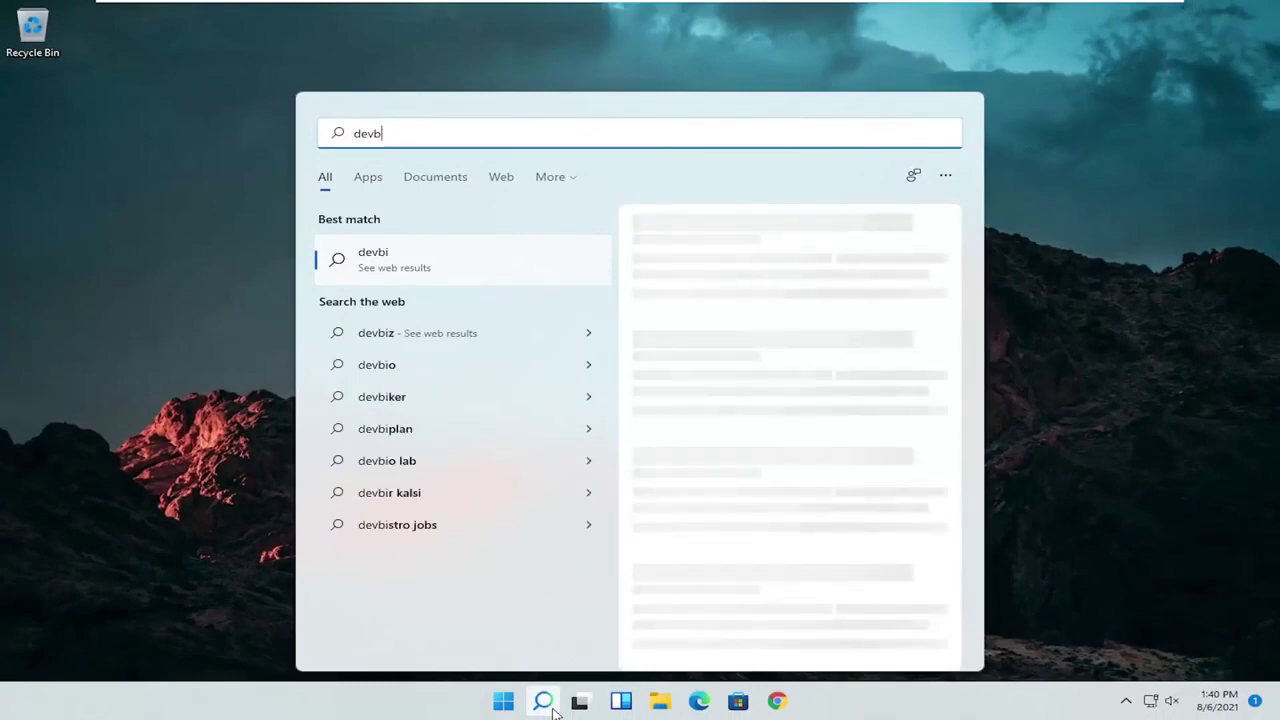
text(e manager)
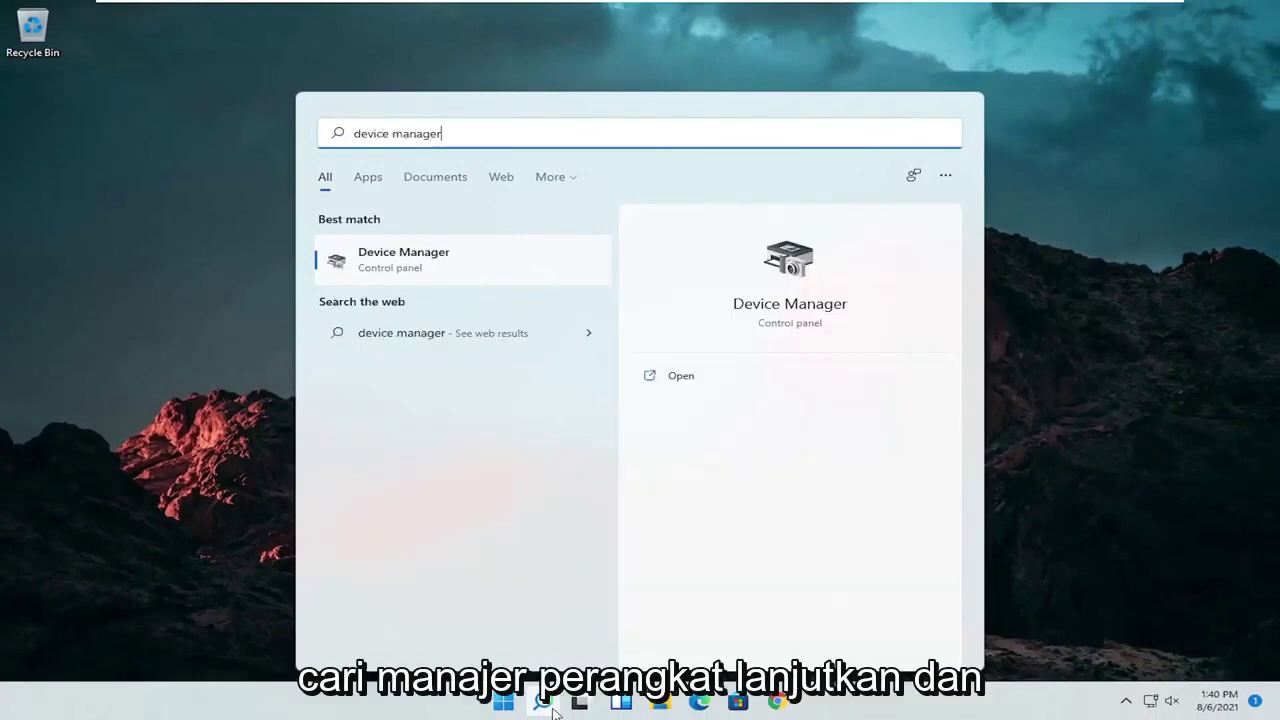
click(397, 261)
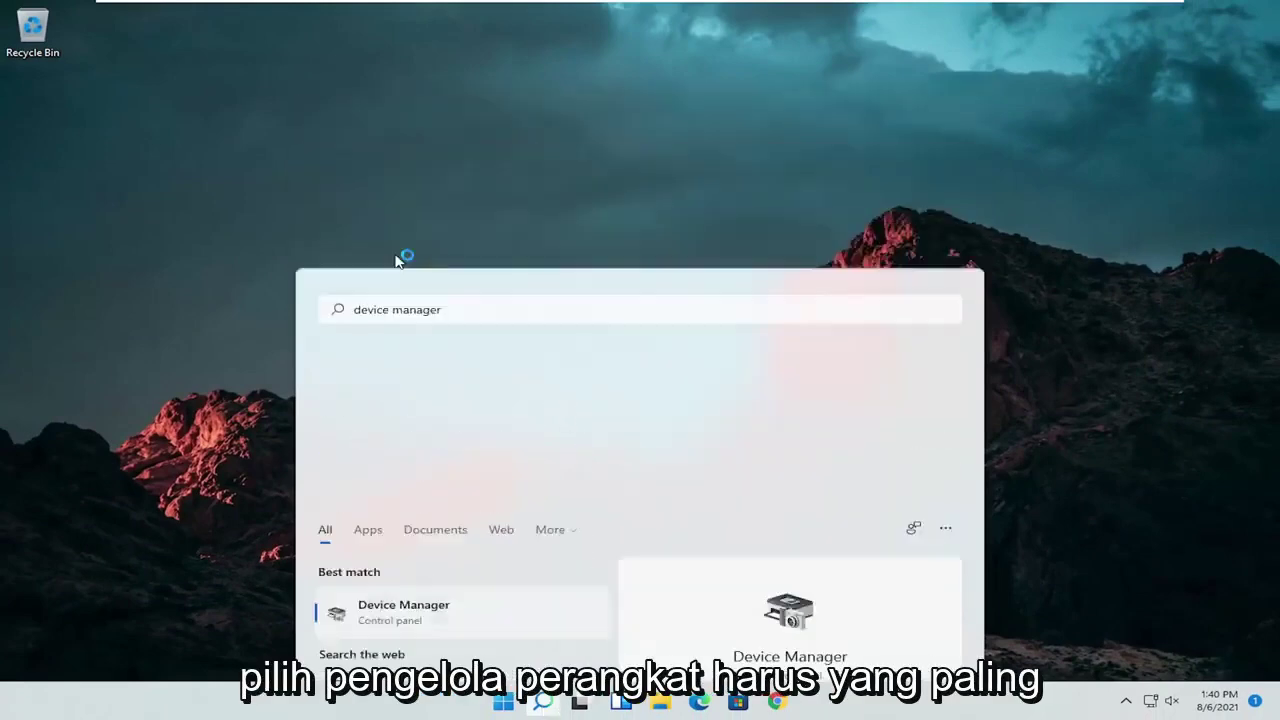
drag(389, 57, 443, 63)
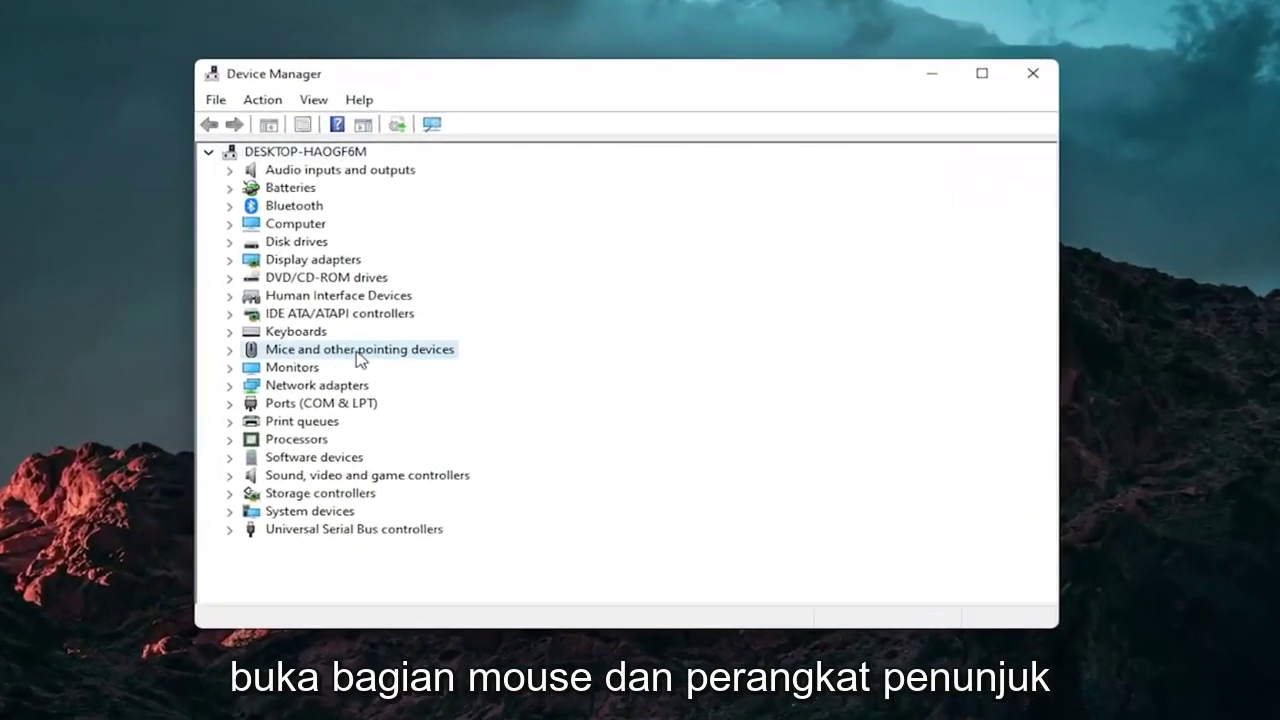
Step: Expand Mice and other pointing devices and start a driver update for the HID-compliant mouse
double_click(356, 354)
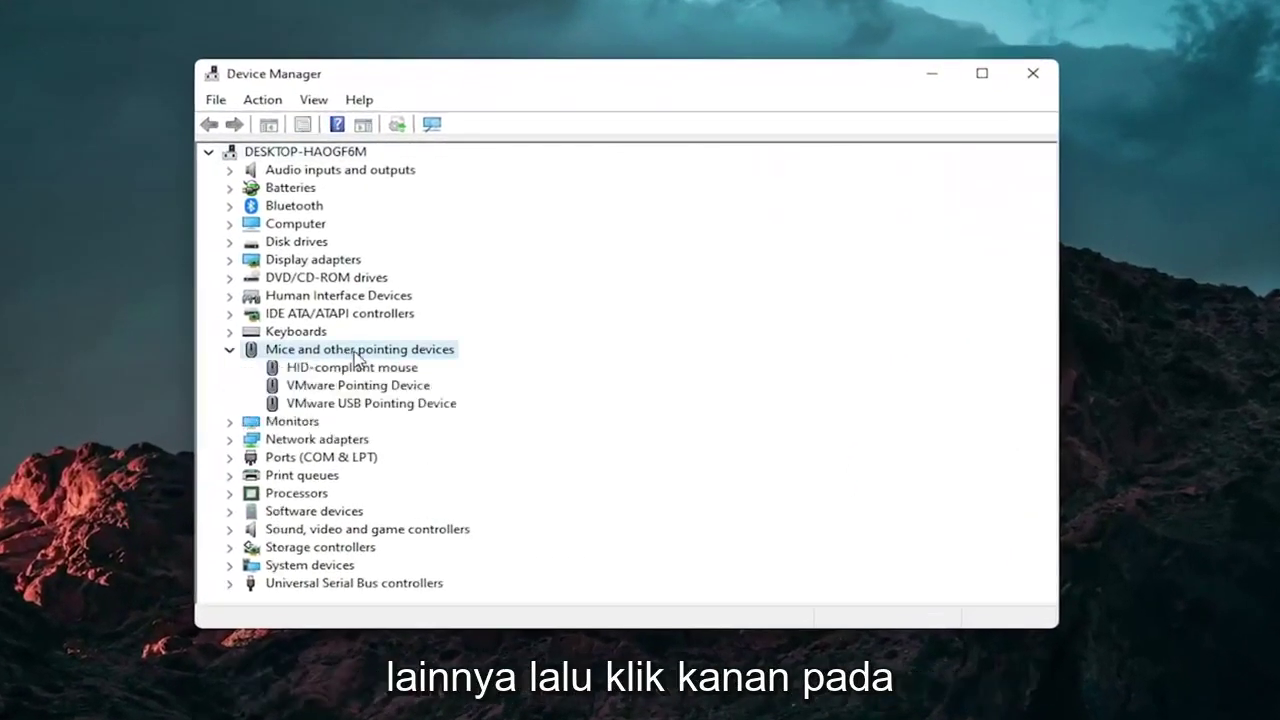
click(354, 368)
right_click(354, 370)
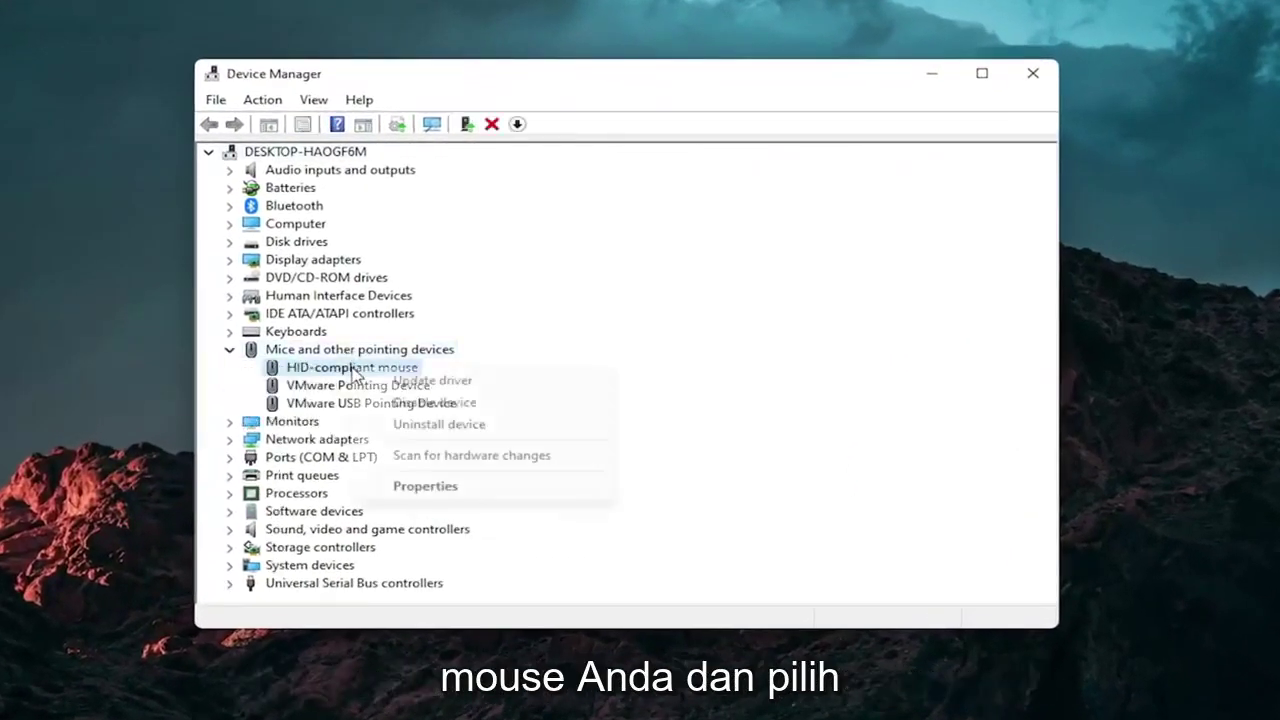
click(466, 388)
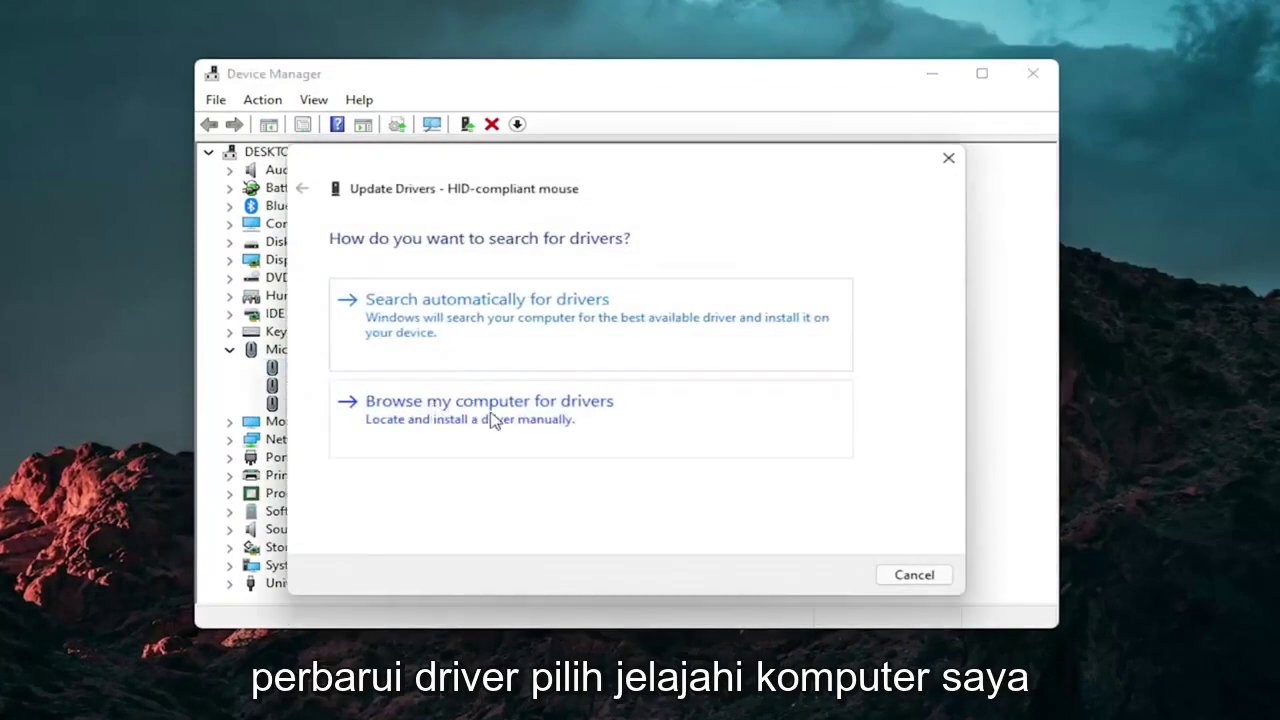
Step: Install the HID-compliant mouse driver from the list of available drivers on the computer, and close Device Manager
click(490, 418)
click(433, 462)
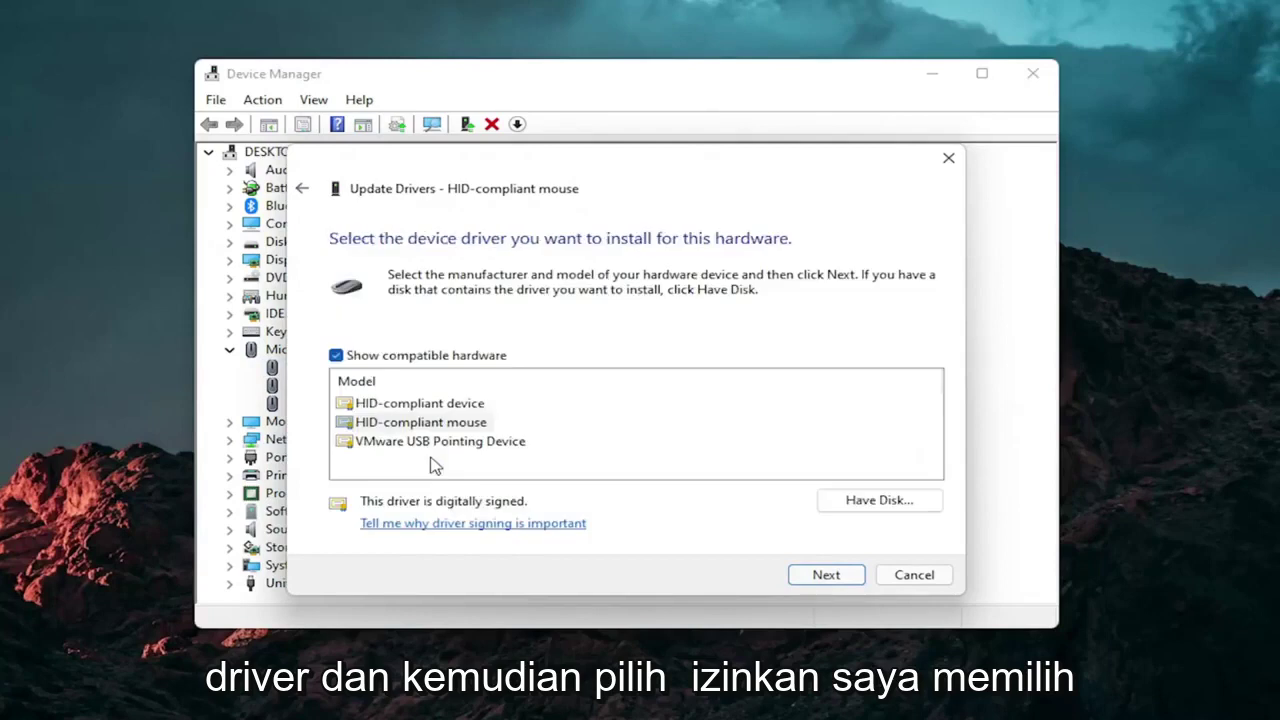
click(302, 188)
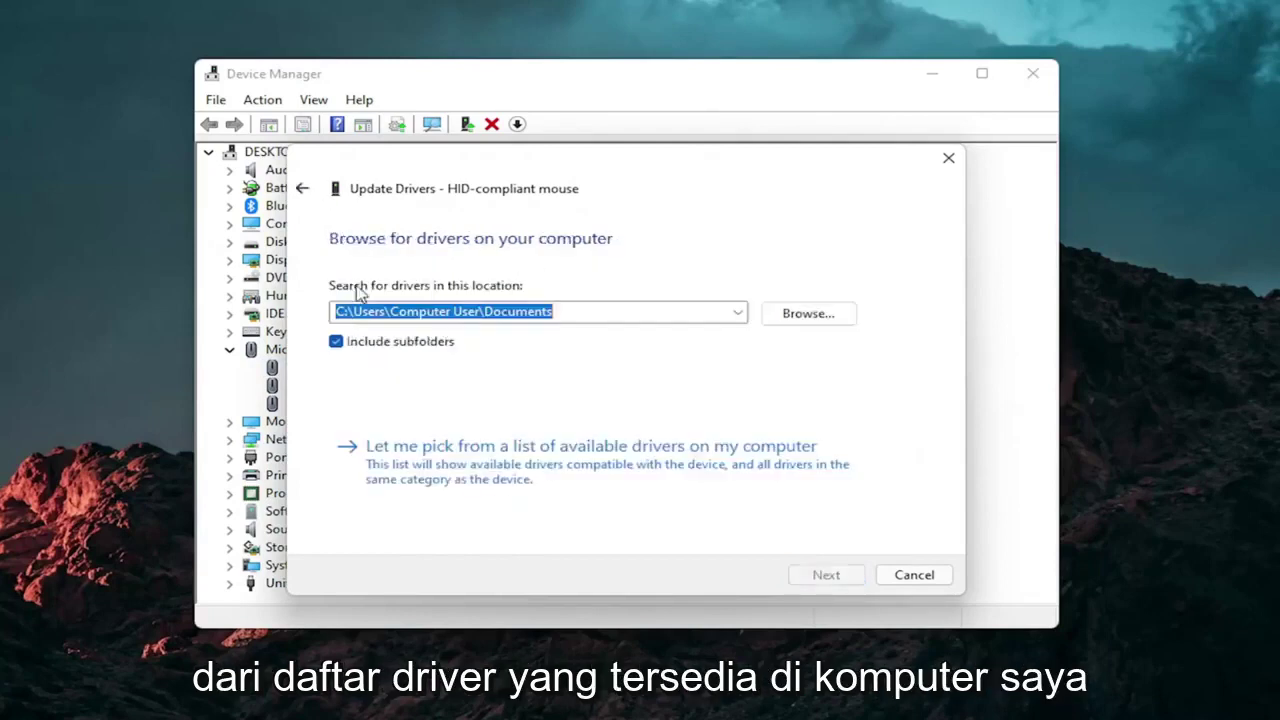
click(577, 463)
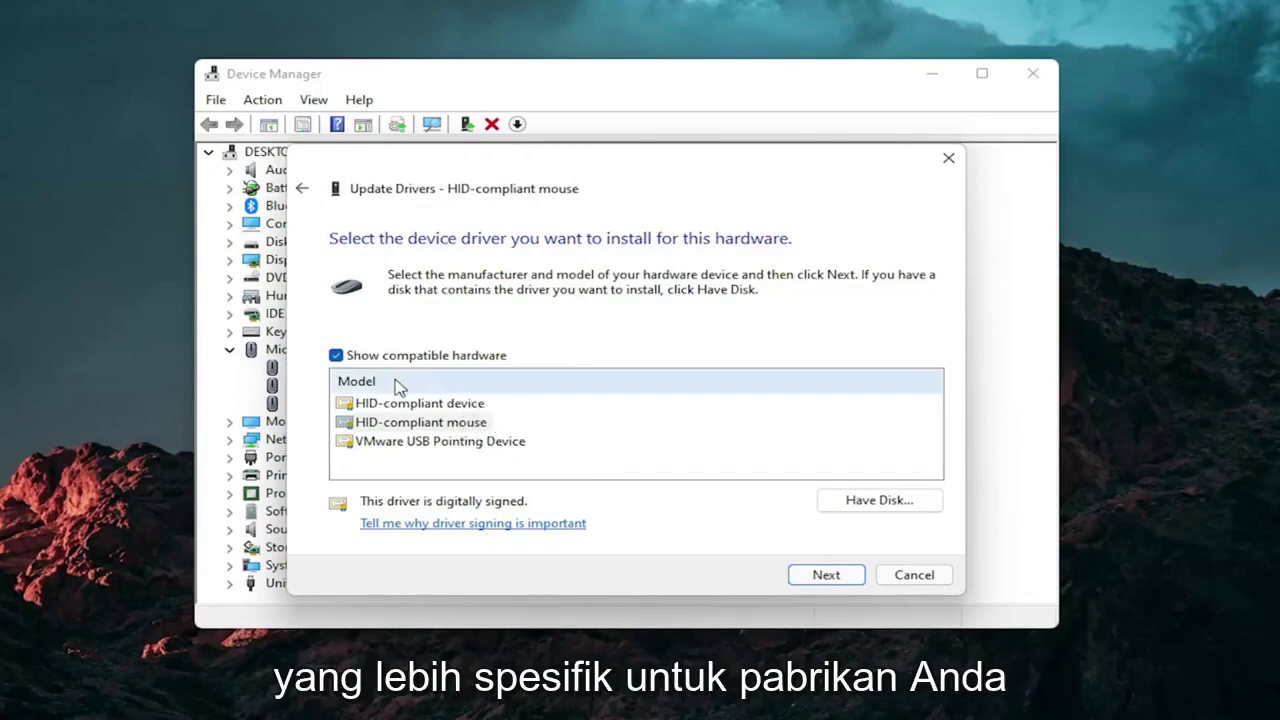
click(838, 578)
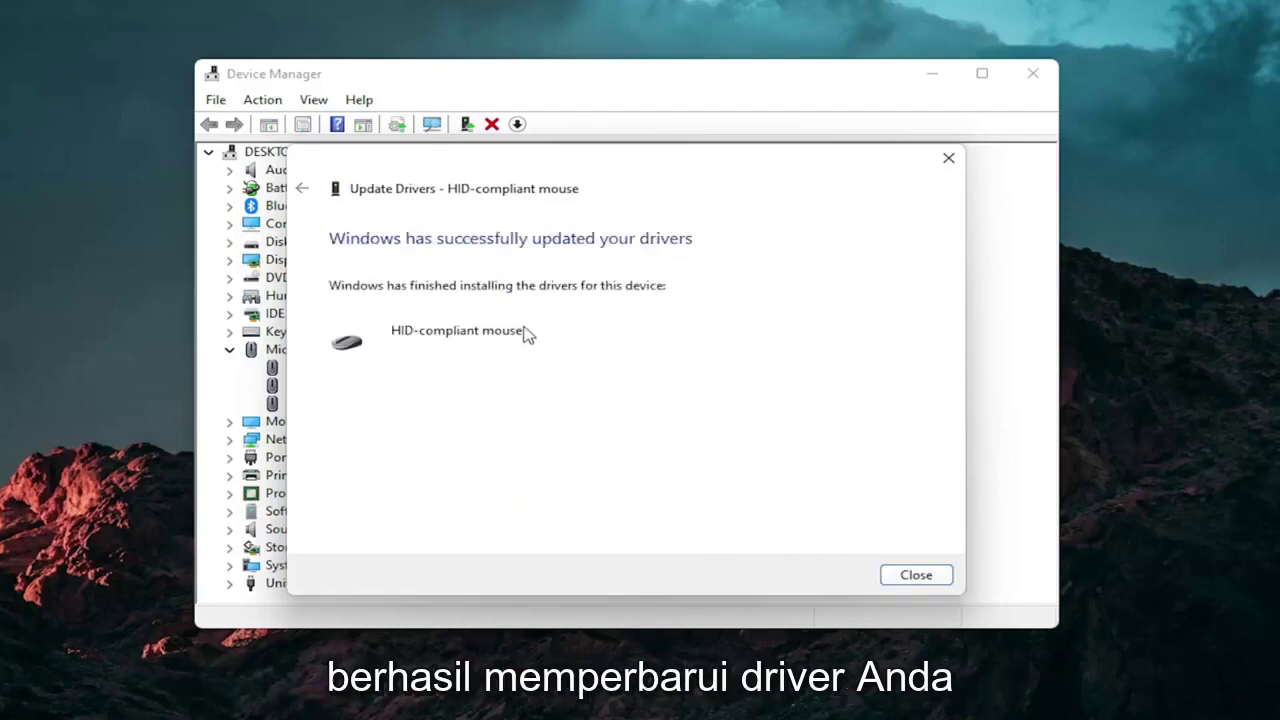
click(898, 575)
click(229, 349)
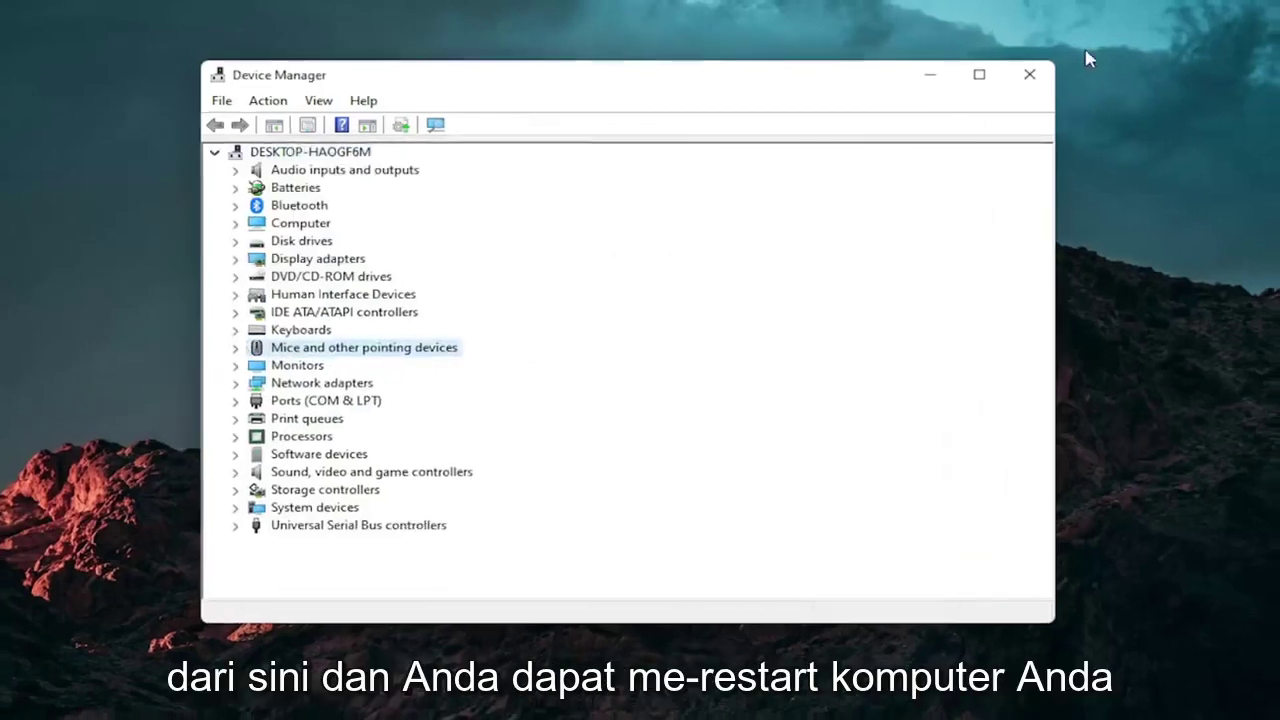
click(1025, 92)
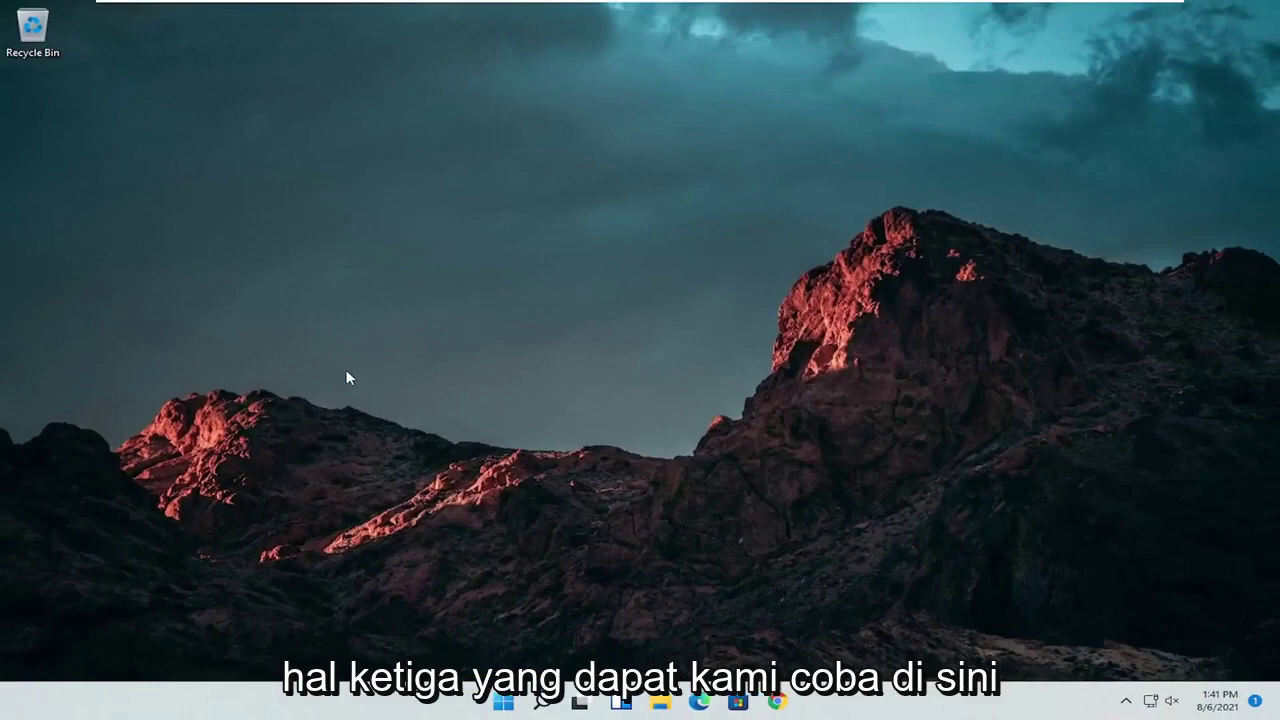
Step: Search for "troubleshoot", open Troubleshoot settings and go to the Other troubleshooters page
click(545, 701)
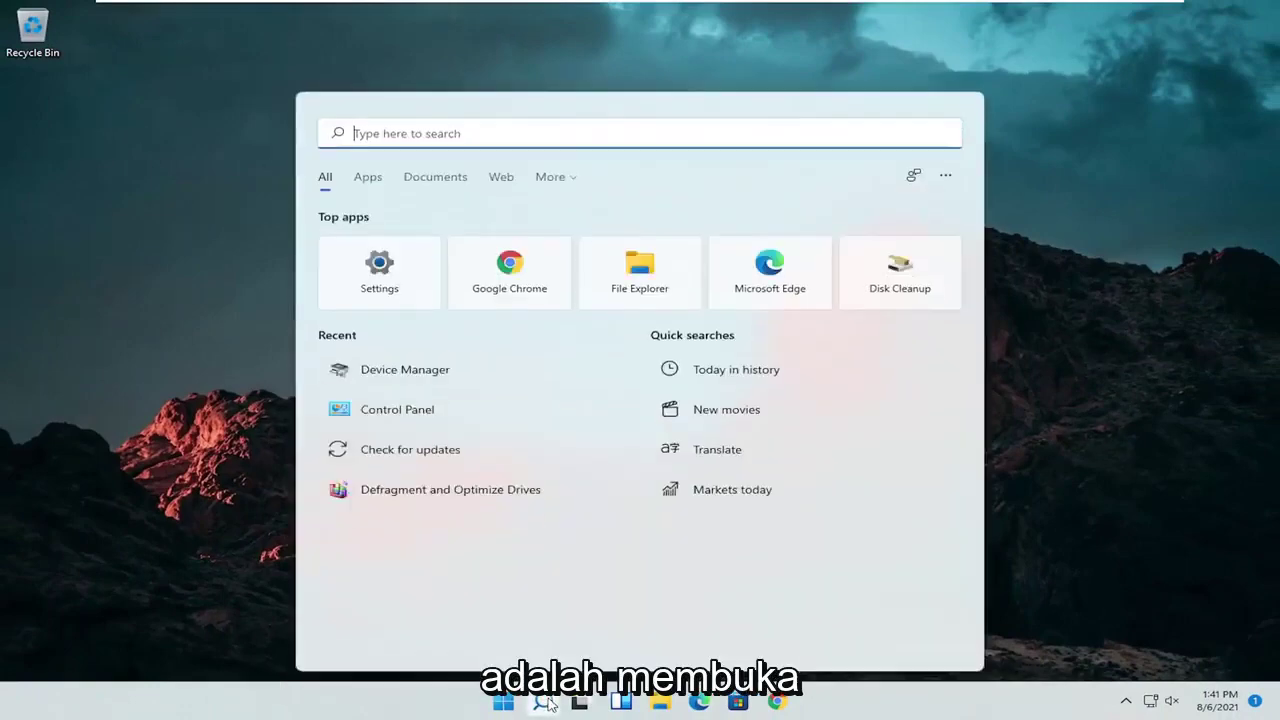
text(troubleshoot)
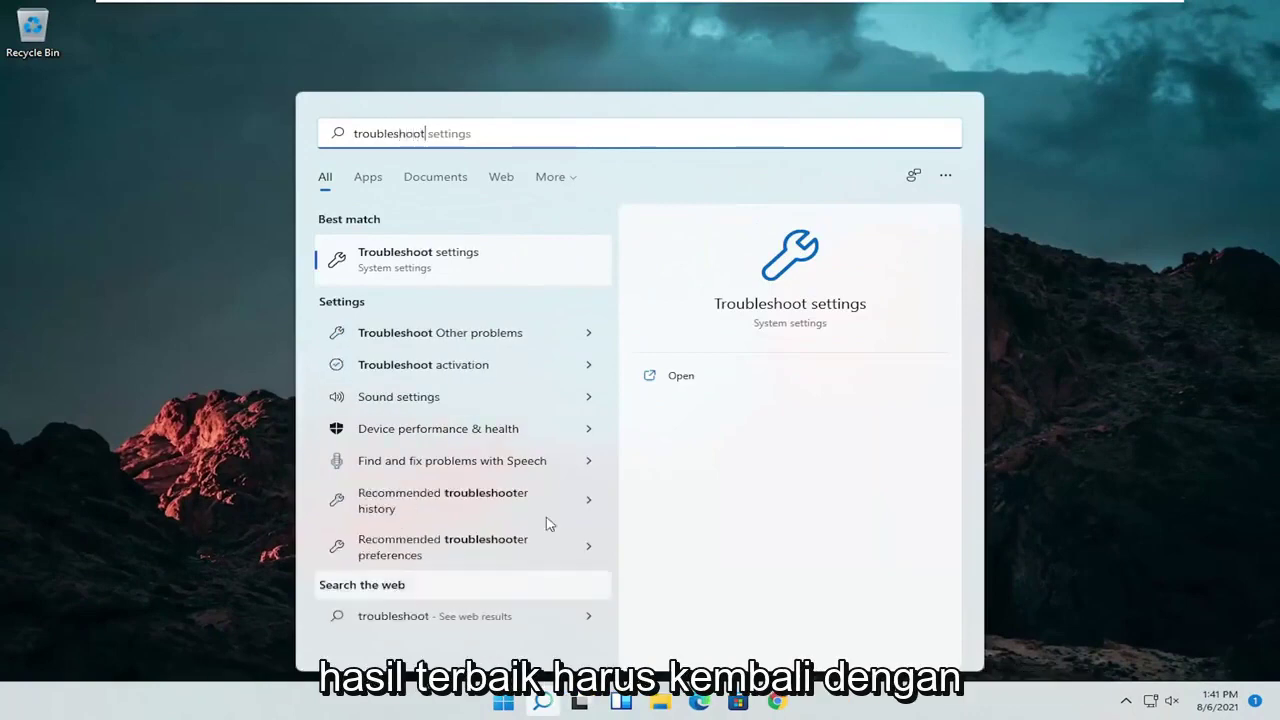
click(421, 262)
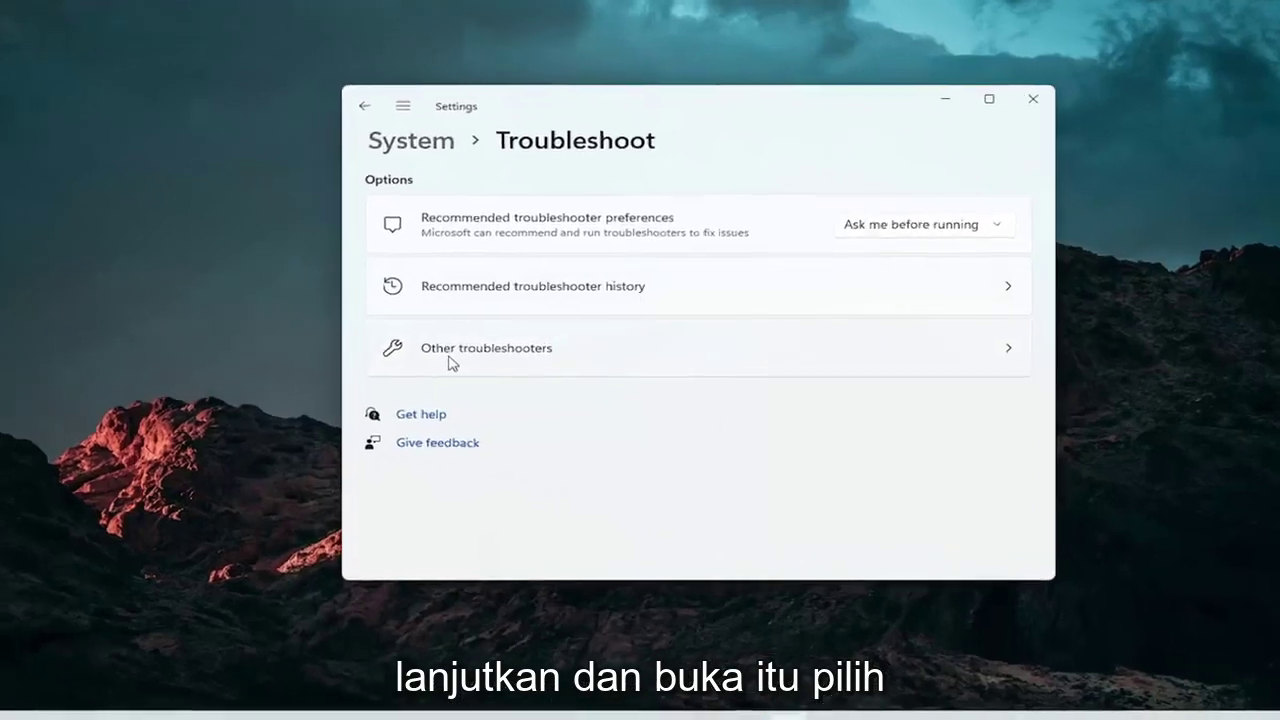
click(375, 365)
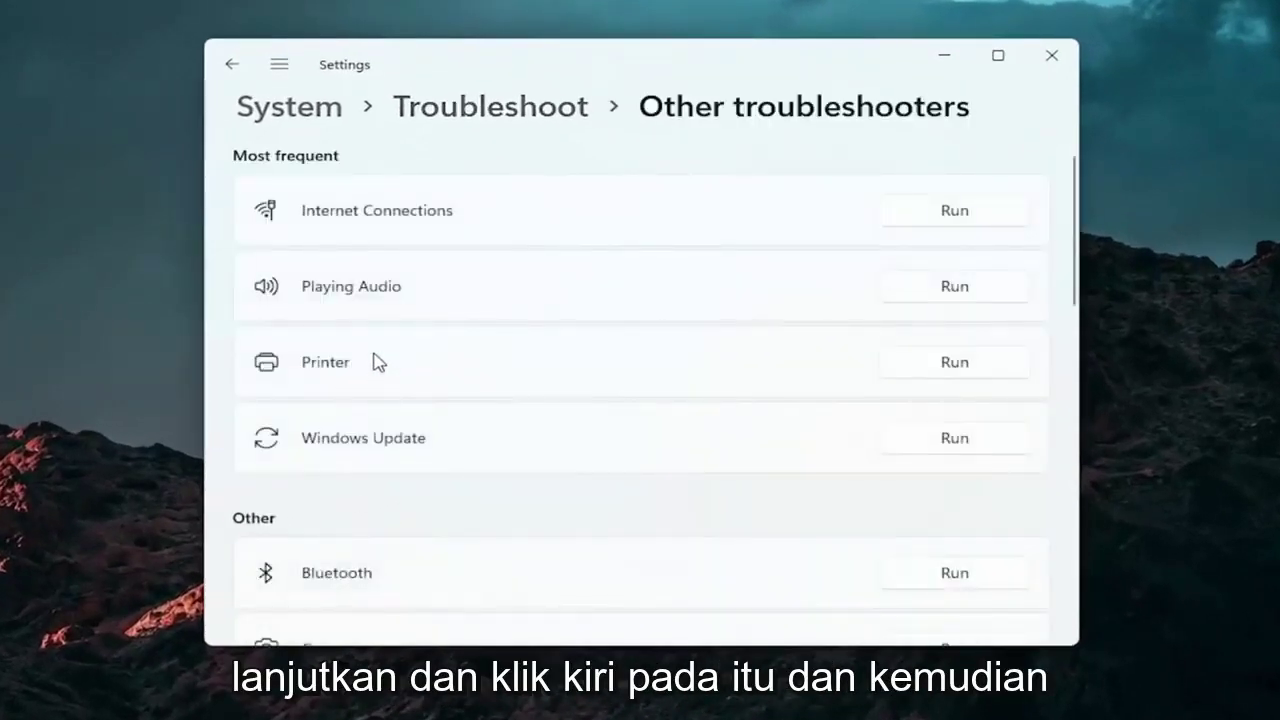
Step: Run the Keyboard troubleshooter, and close it and Settings once it has finished
scroll(375, 362, down, 3)
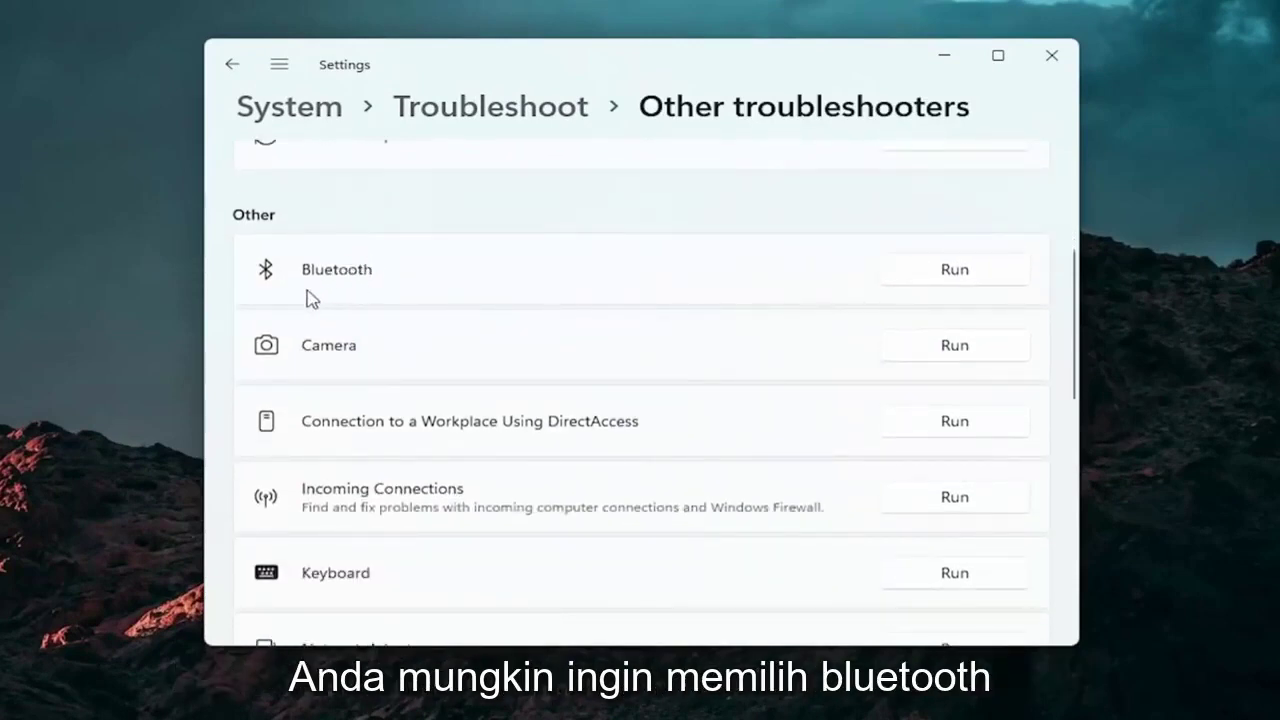
scroll(397, 400, up, 1)
scroll(398, 400, down, 1)
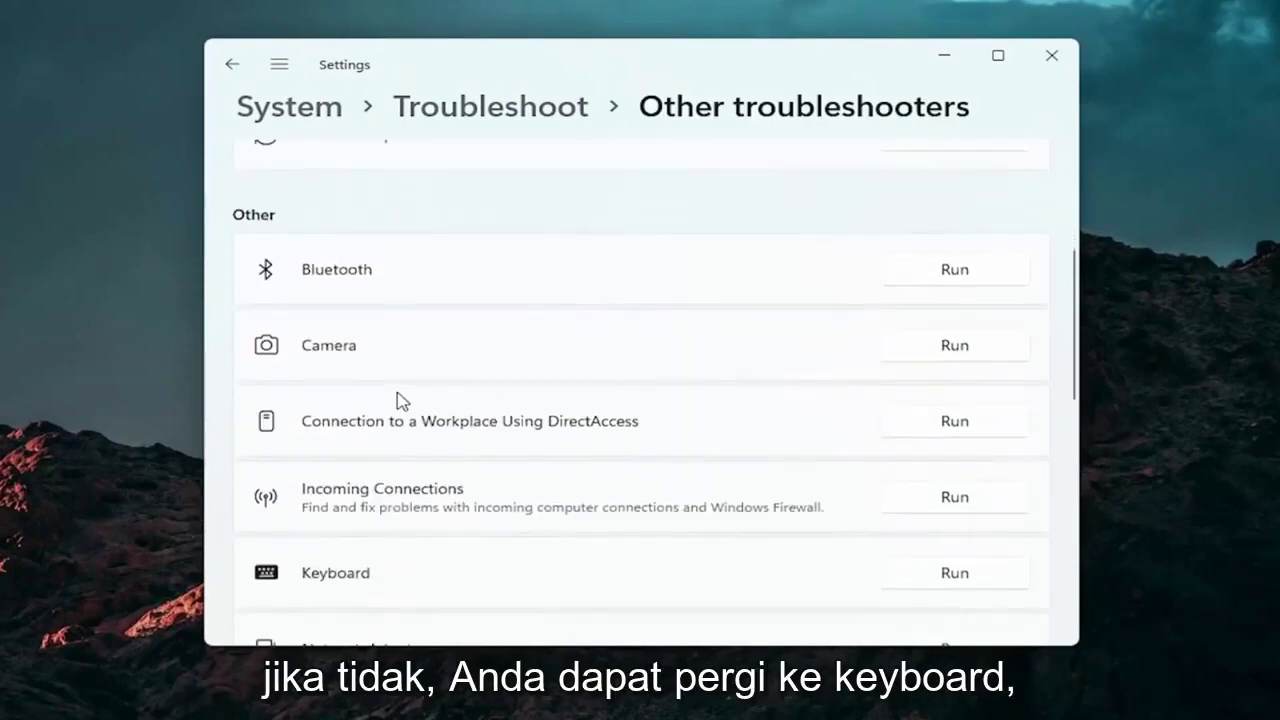
scroll(397, 401, down, 2)
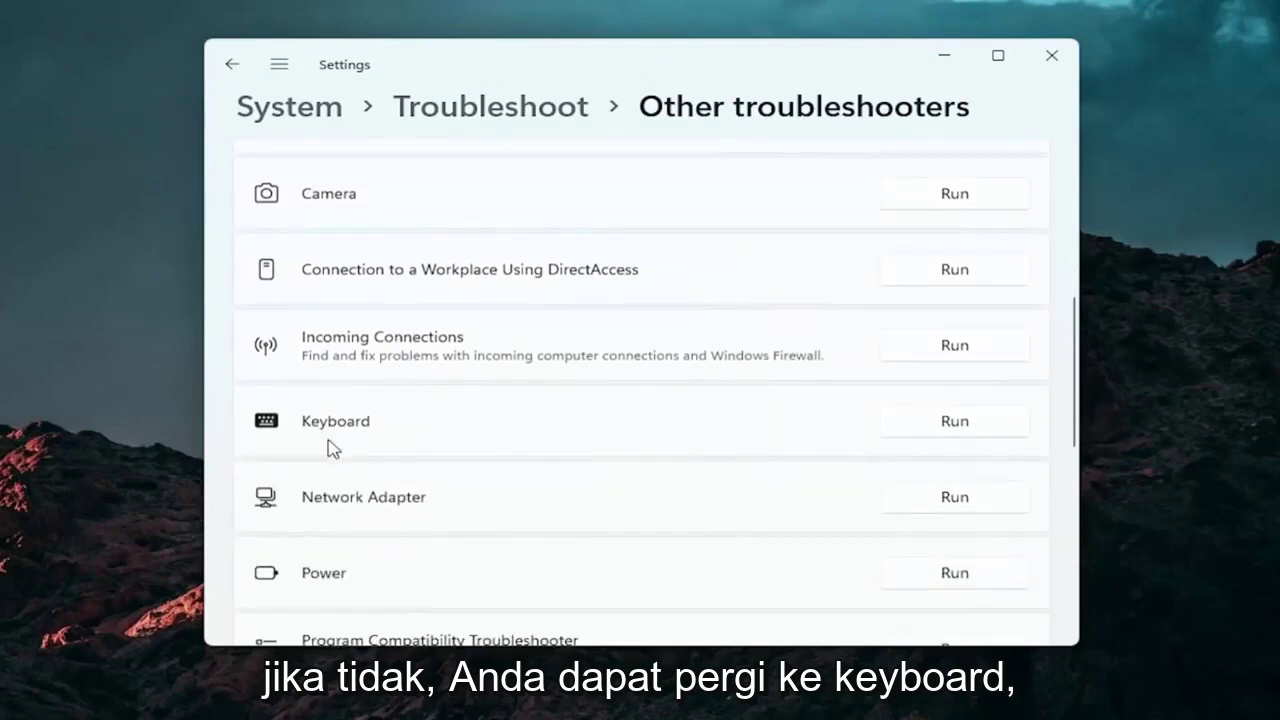
click(953, 421)
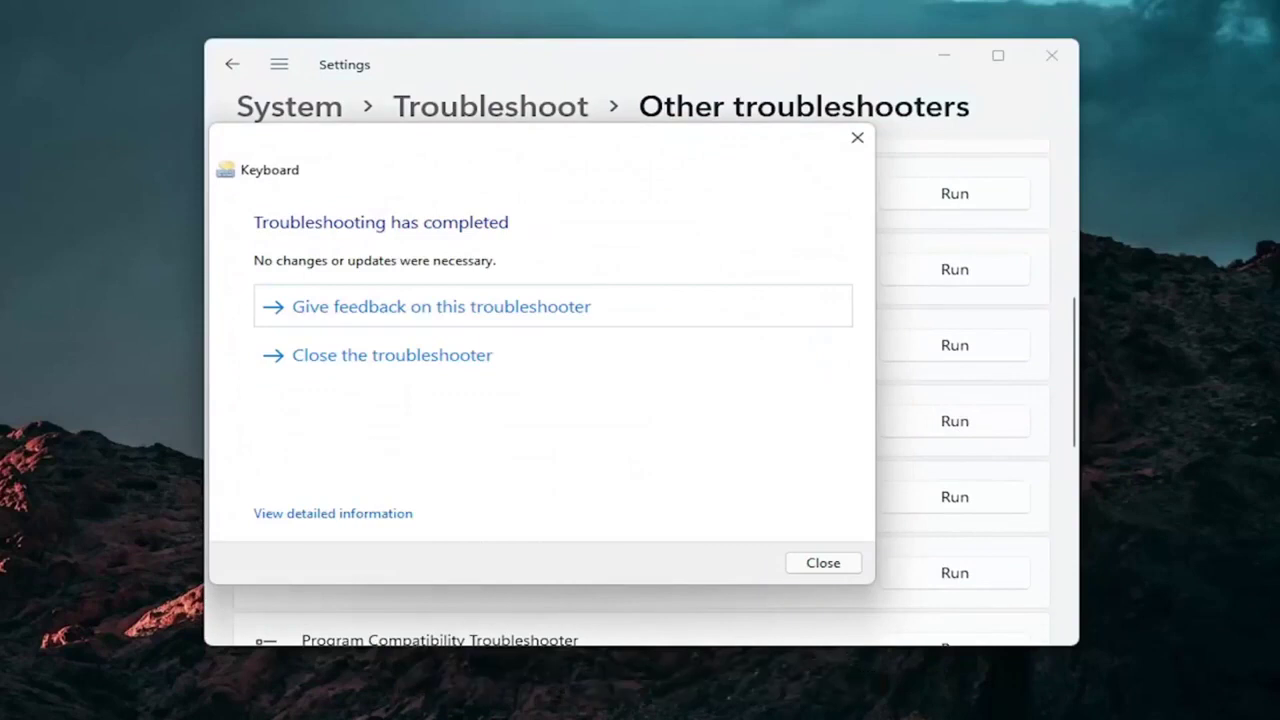
click(855, 137)
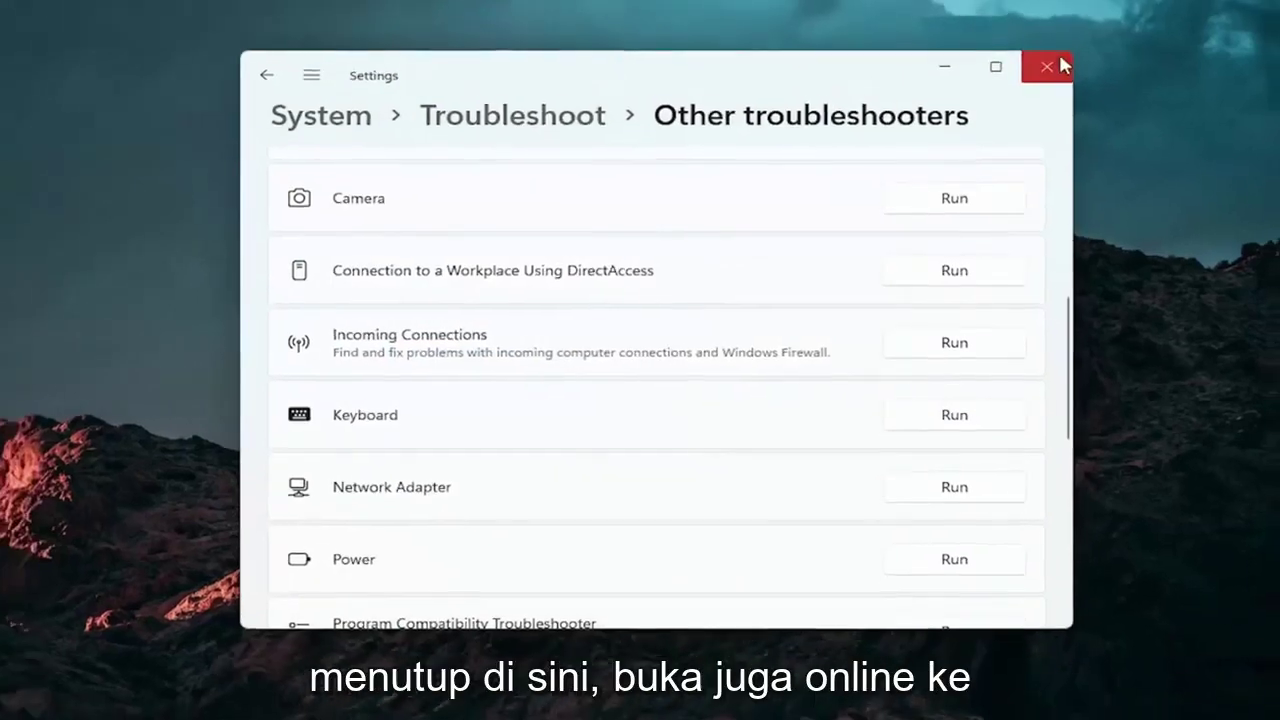
click(1047, 66)
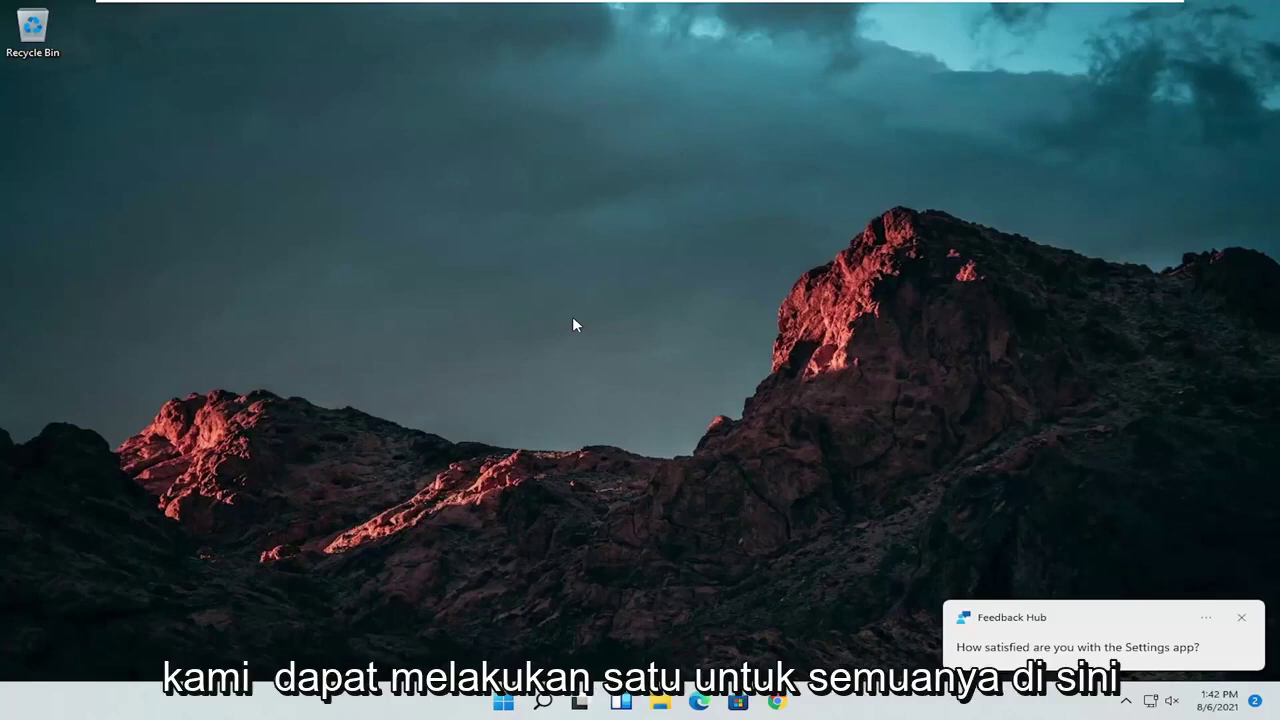
Step: Search for "cmd", run Command Prompt as administrator and allow it to make changes to the device
click(541, 703)
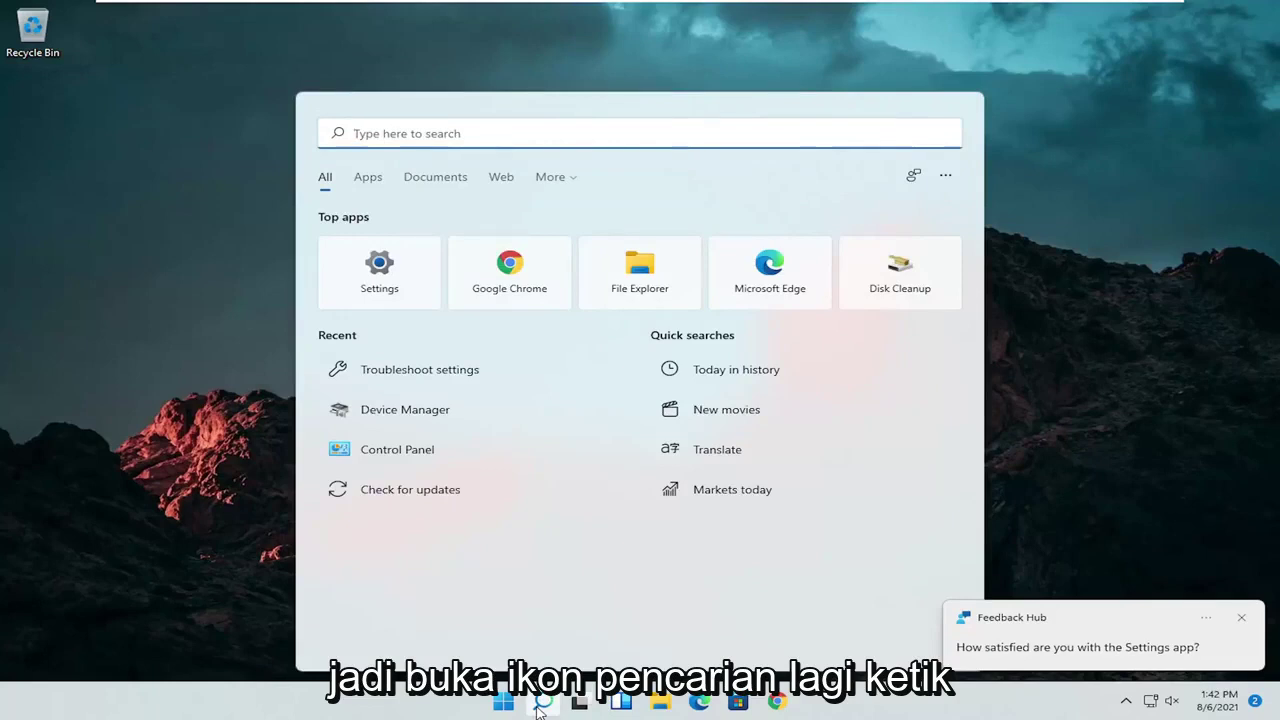
text(cmd)
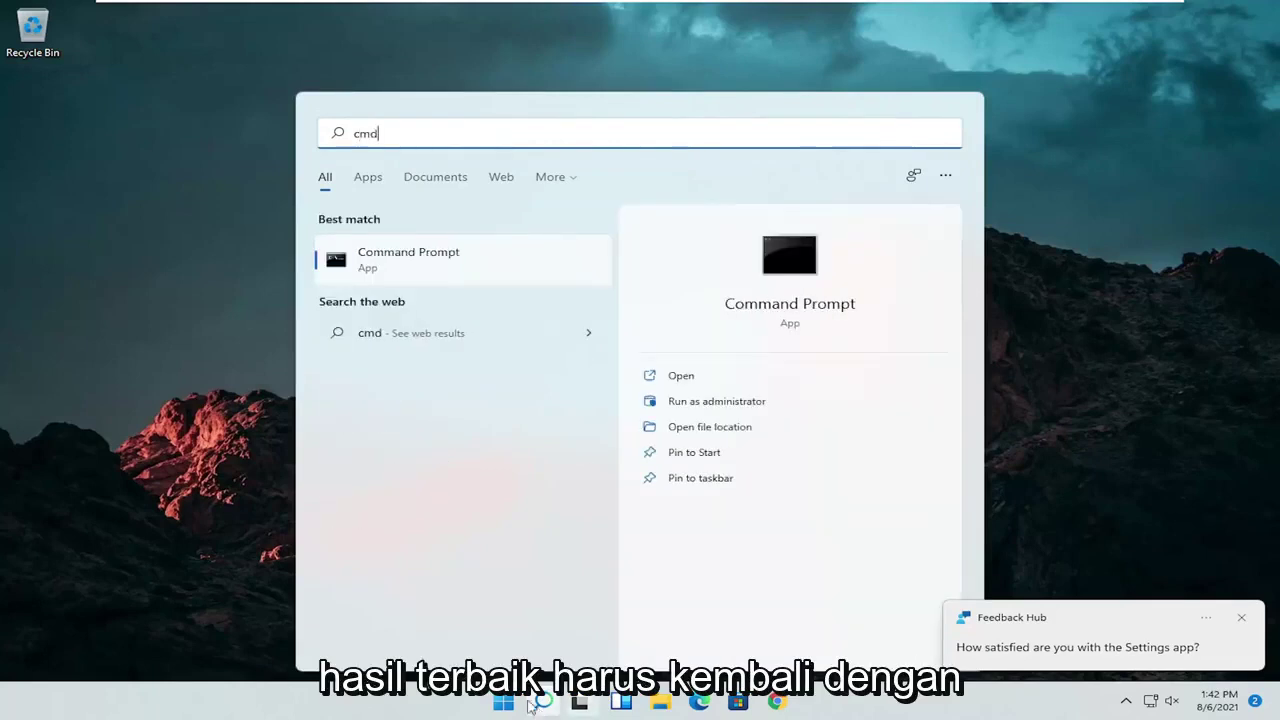
right_click(380, 259)
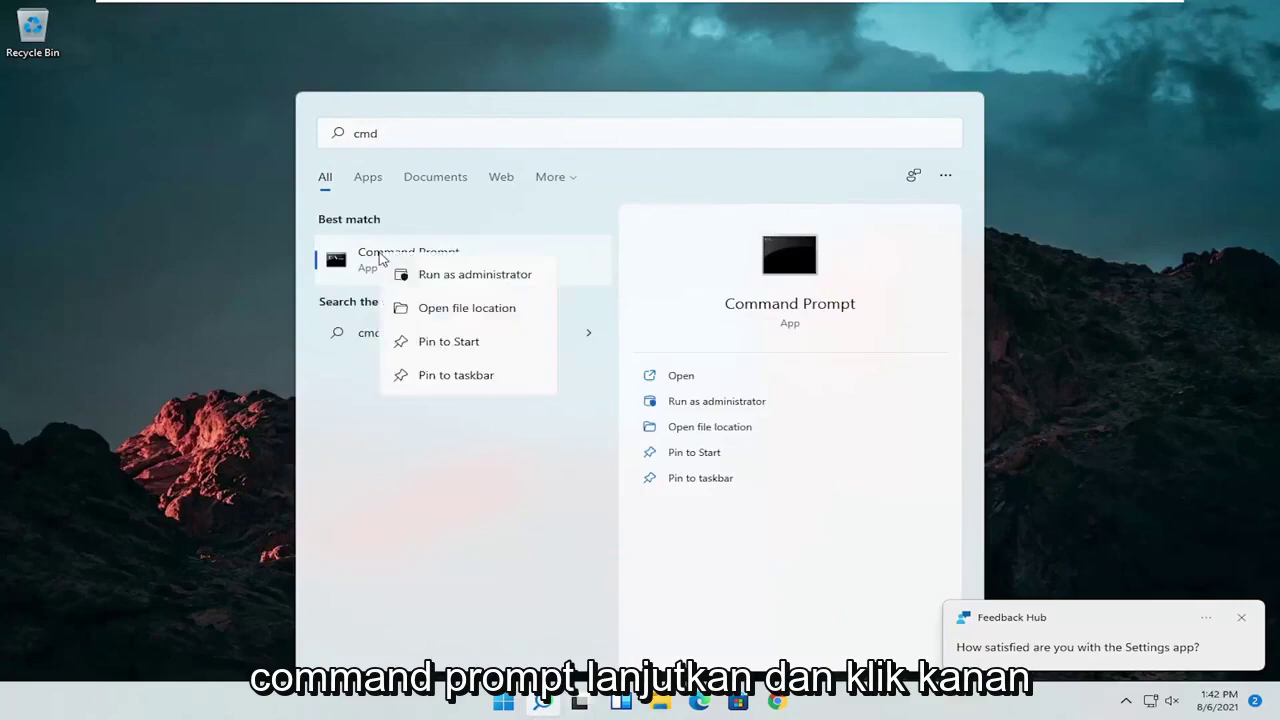
click(435, 277)
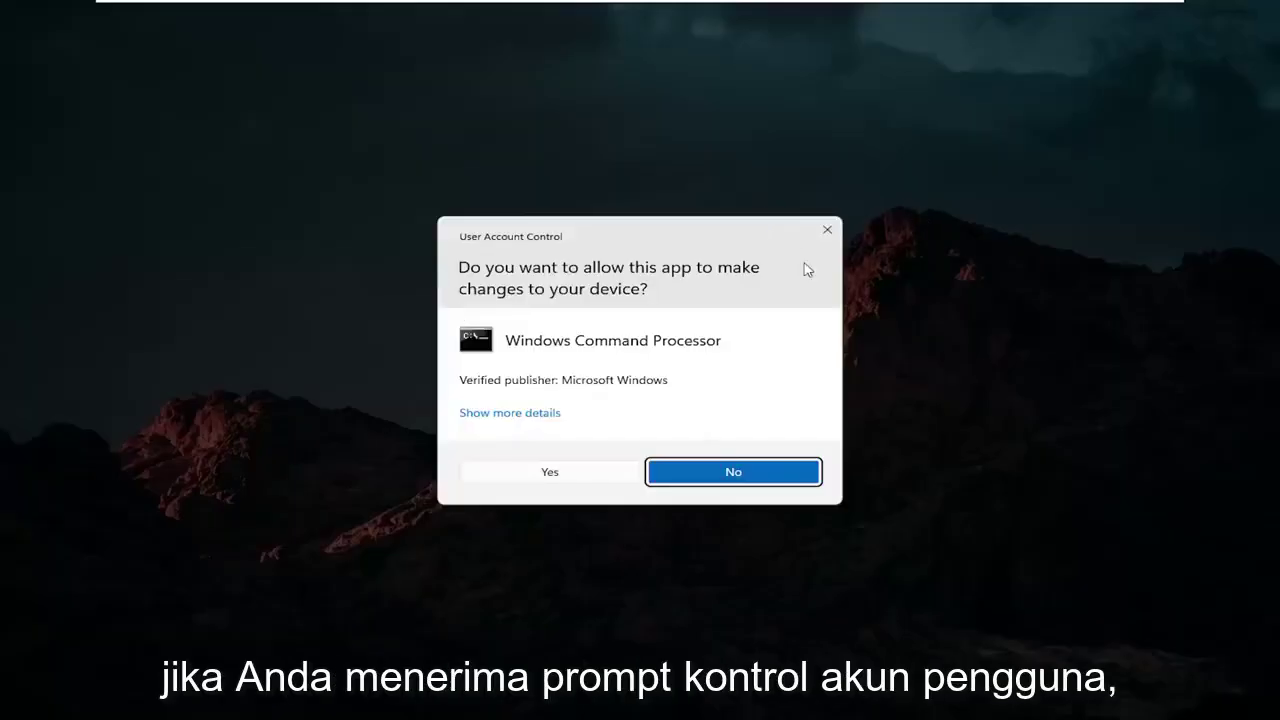
click(543, 470)
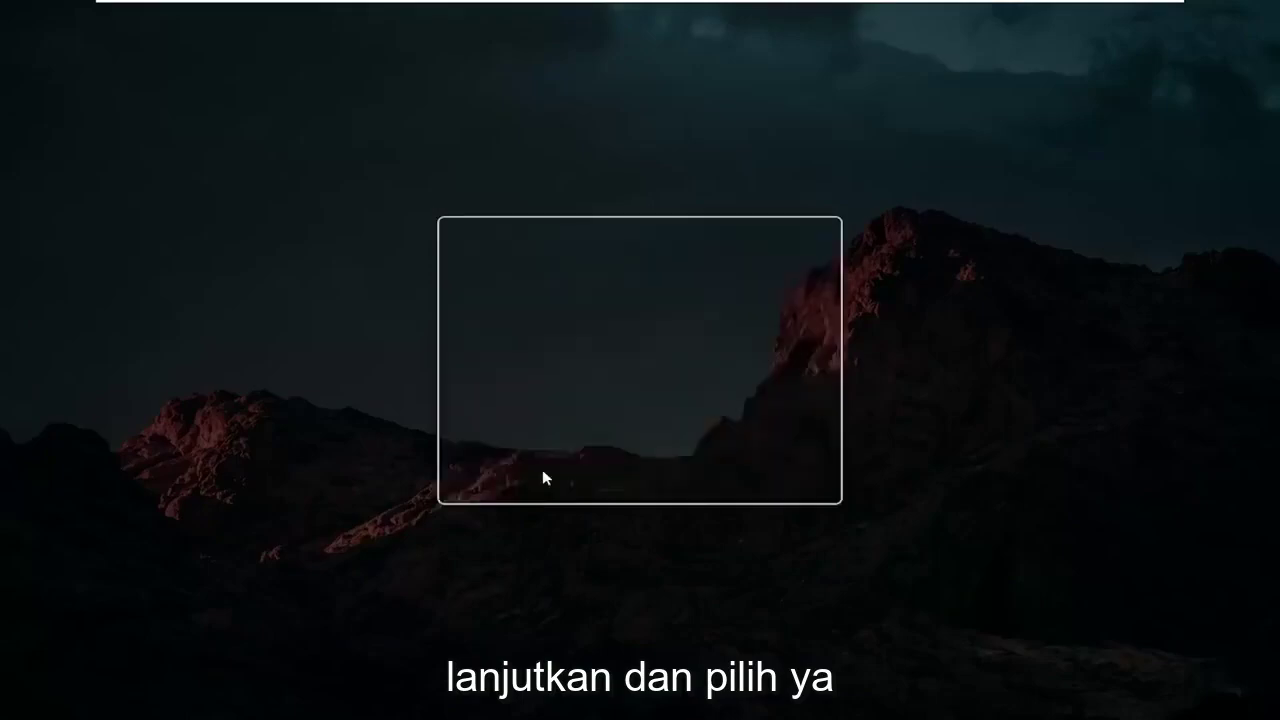
Step: Run the system file scan with the command "sfc /scannow" in the elevated Command Prompt
drag(511, 71, 670, 128)
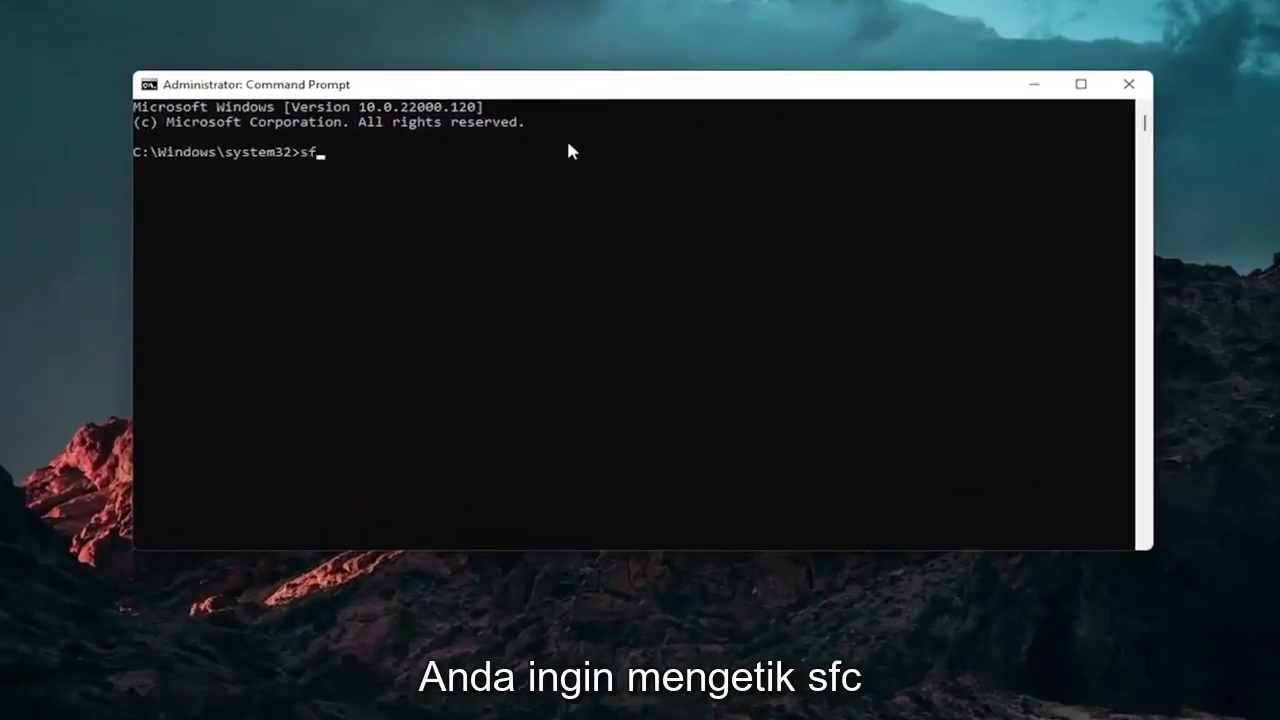
text(/scannow)
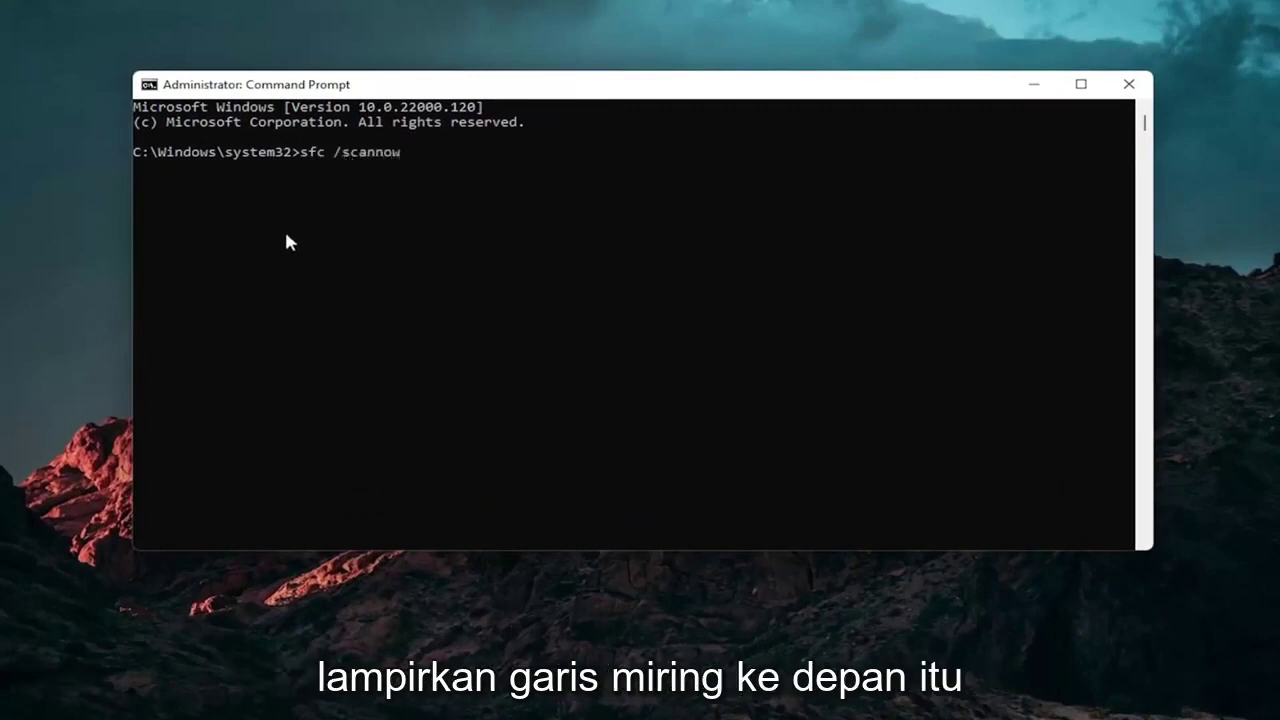
key(Return)
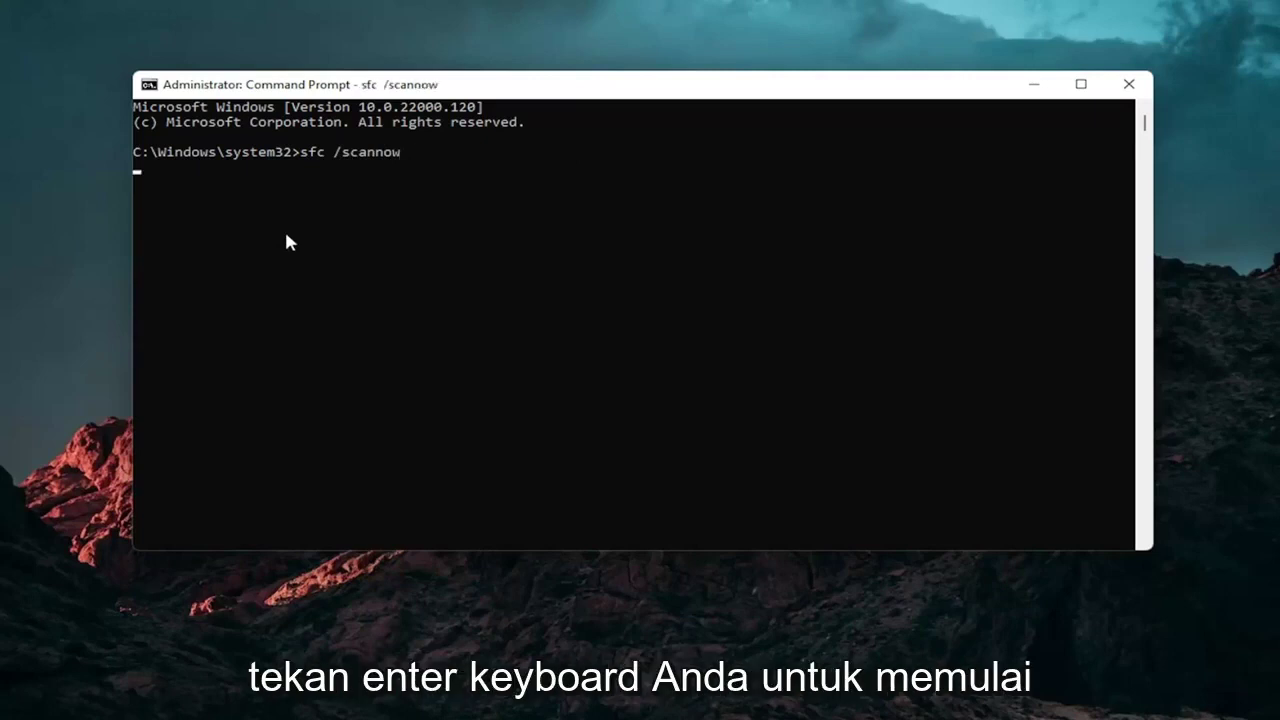
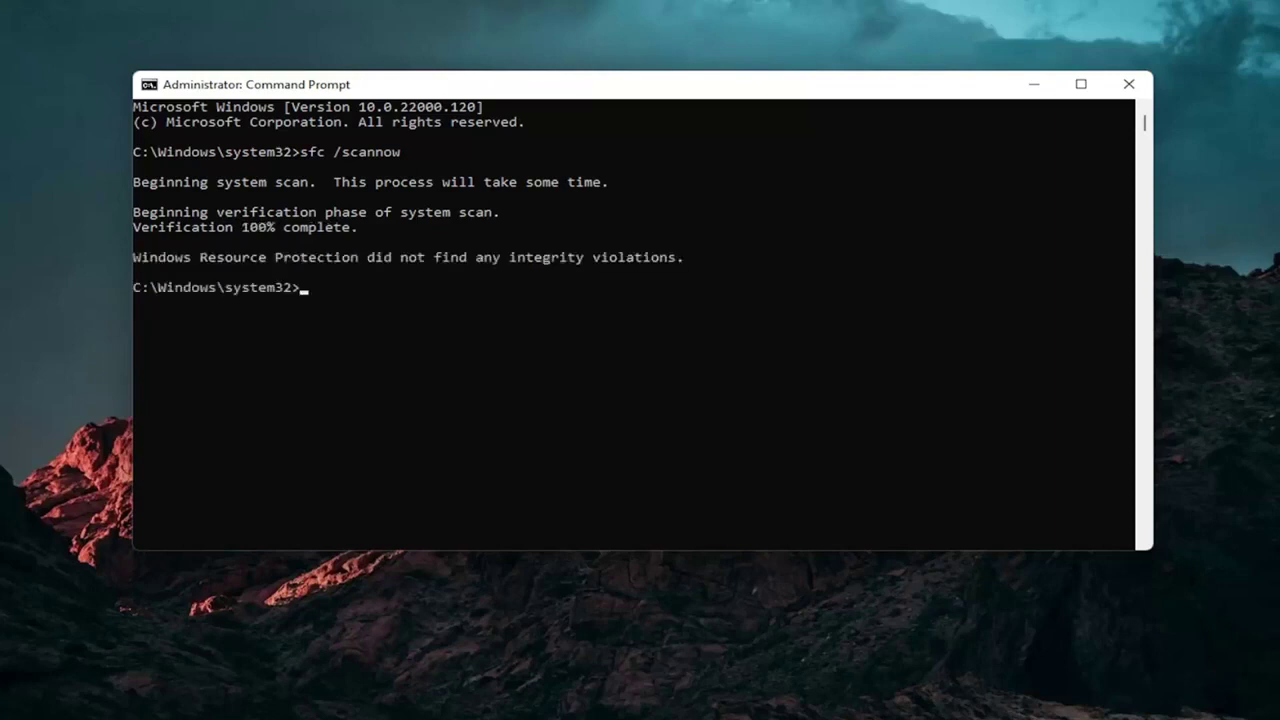
Step: Close Command Prompt once the scan has finished, and restart the computer
click(1128, 84)
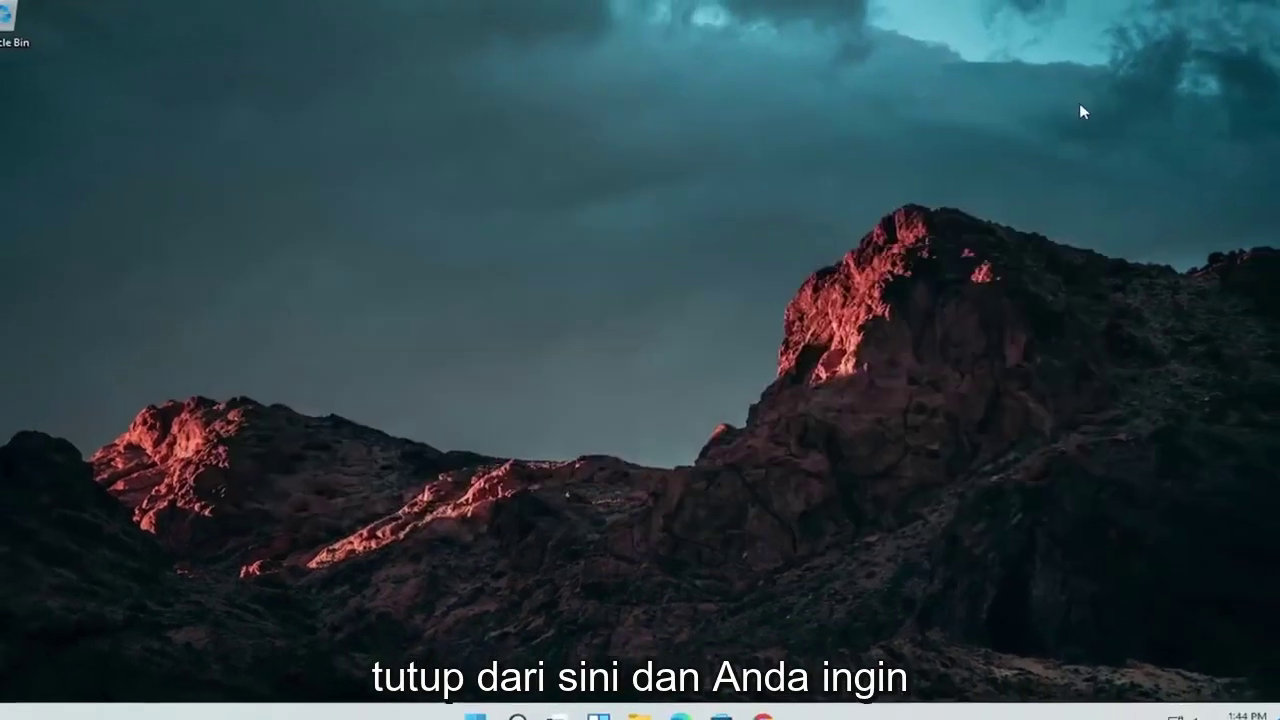
right_click(475, 716)
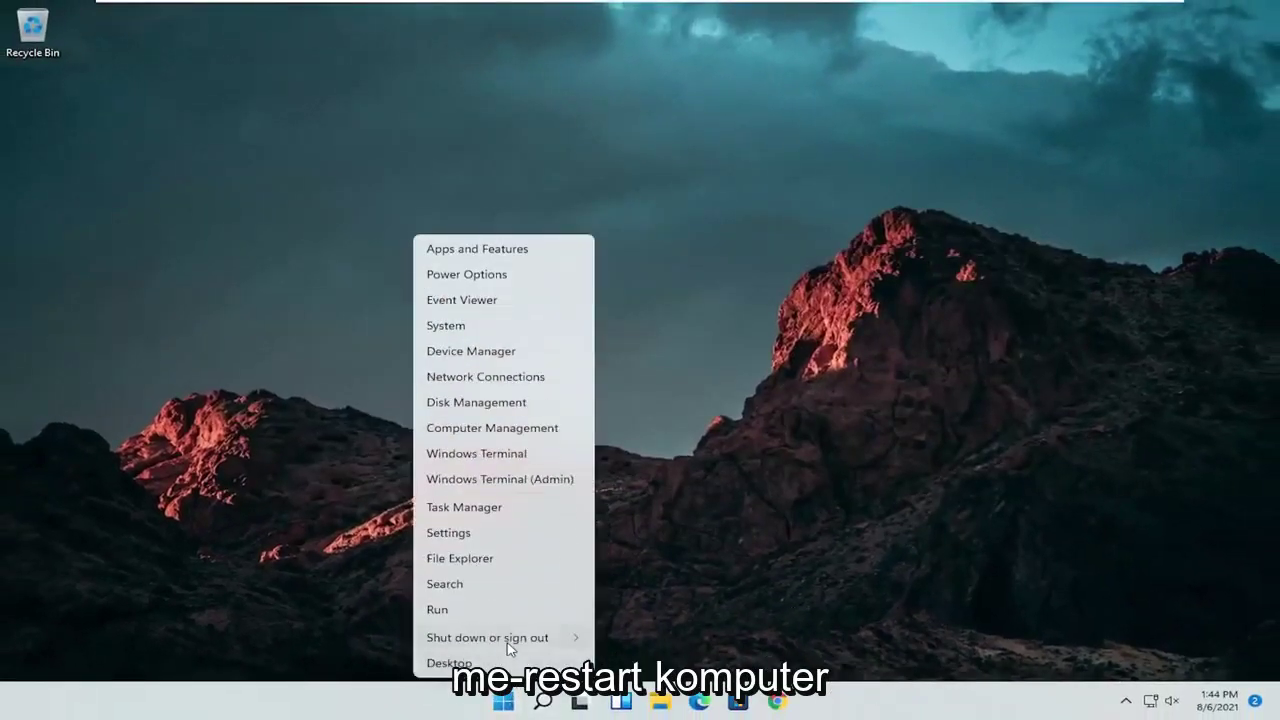
mouse_move(510, 648)
click(618, 662)
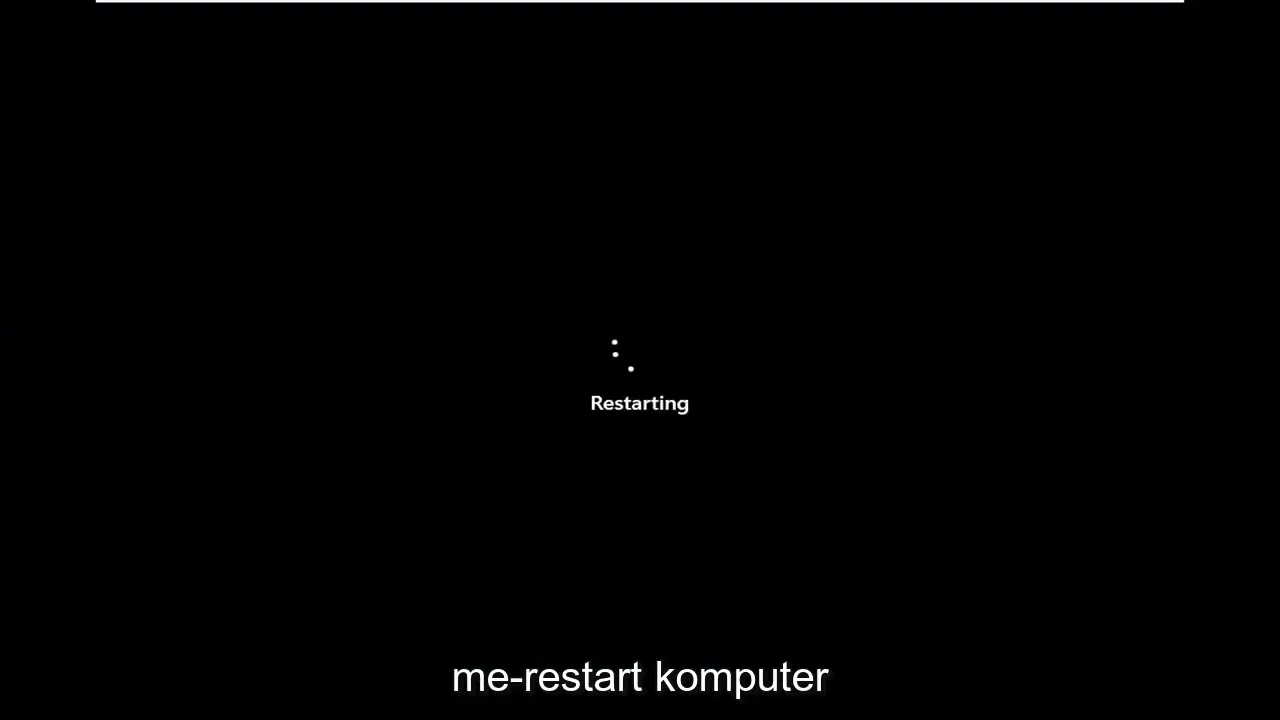